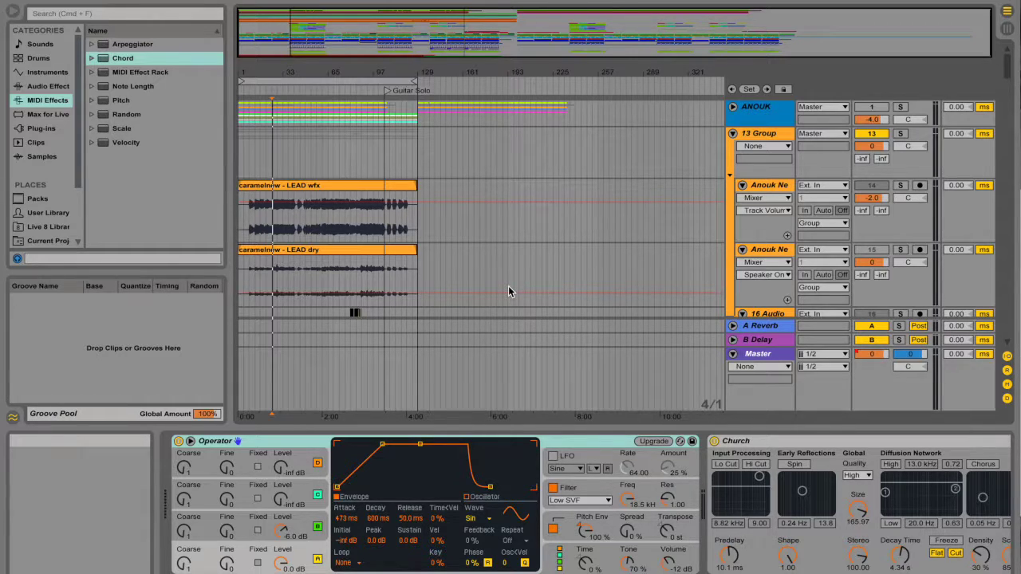
Solo the second PIANO origin track (track 40) and play it from the start of the song.
scroll(509, 290, down, 15)
scroll(509, 290, down, 5)
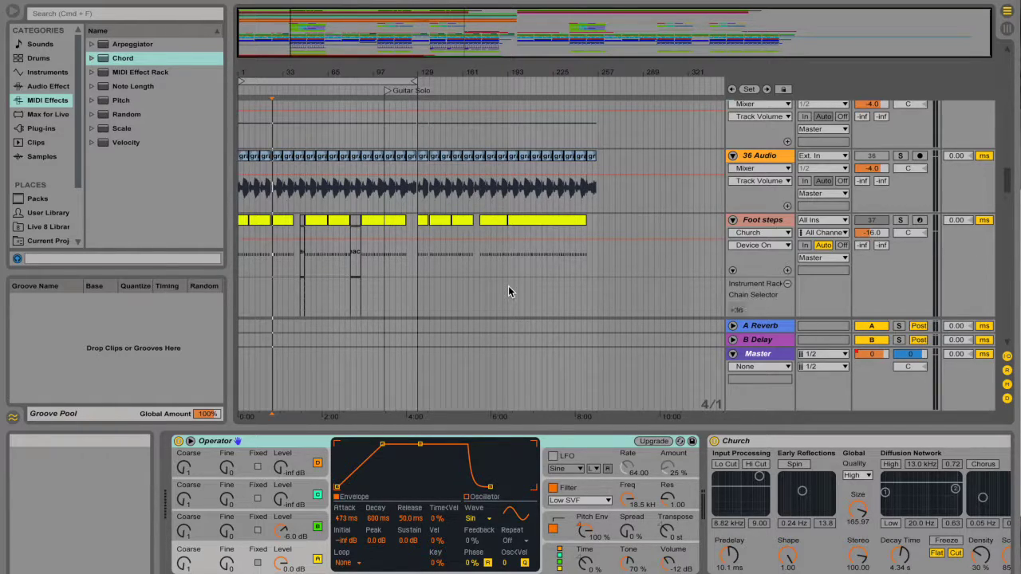
scroll(766, 233, down, 3)
scroll(765, 233, down, 5)
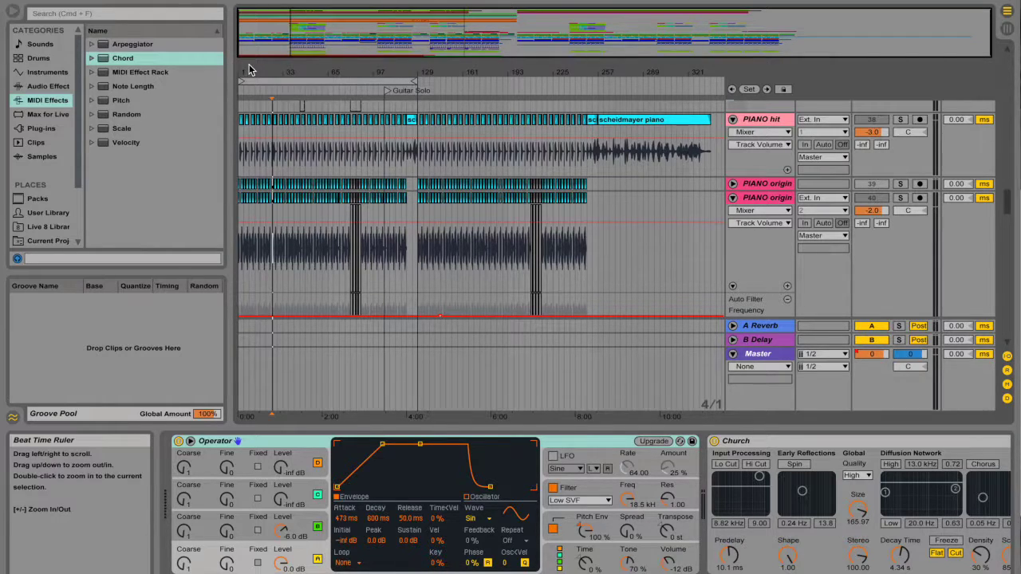
drag(252, 74, 321, 211)
scroll(320, 211, left, 5)
scroll(321, 211, down, 1)
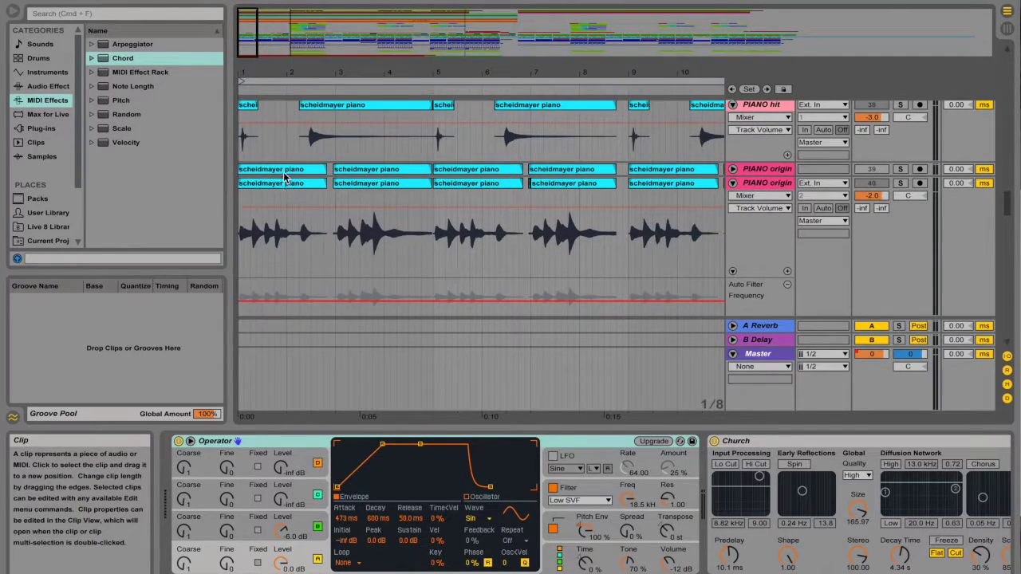
click(900, 183)
double_click(461, 1)
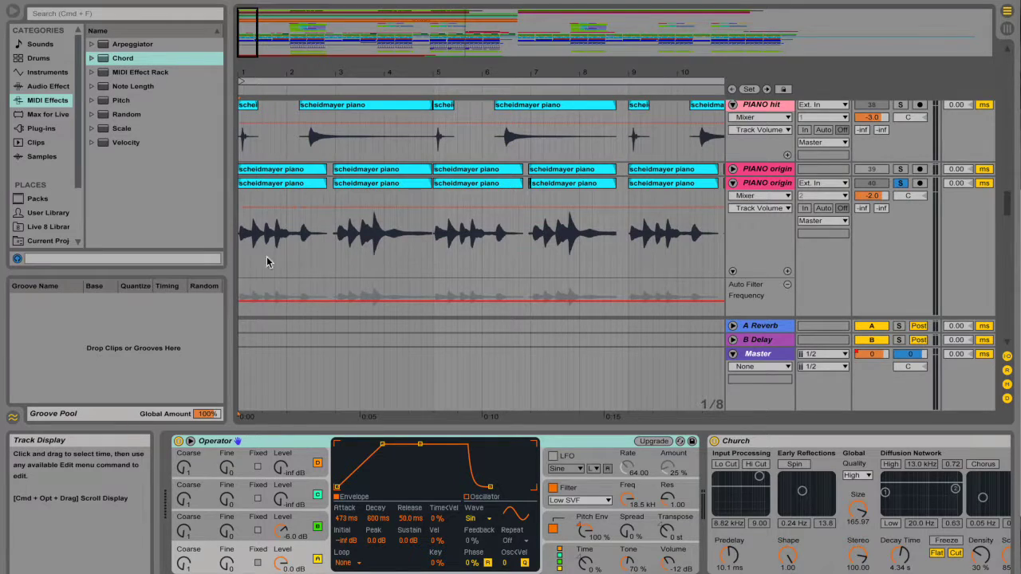
key(space)
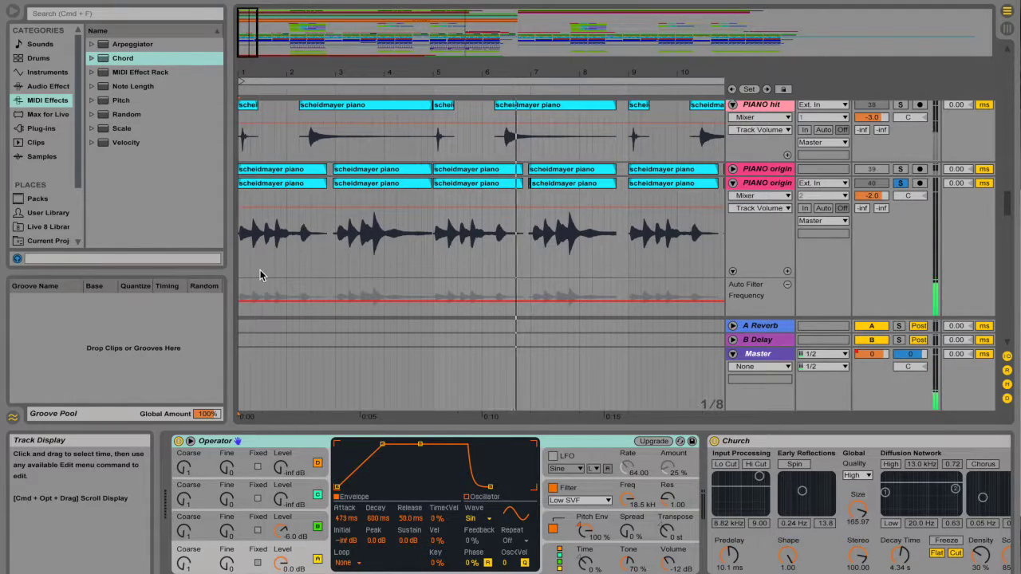
Solo the PIANO hit track and listen to it from the hit just after bar 6.
scroll(260, 275, up, 1)
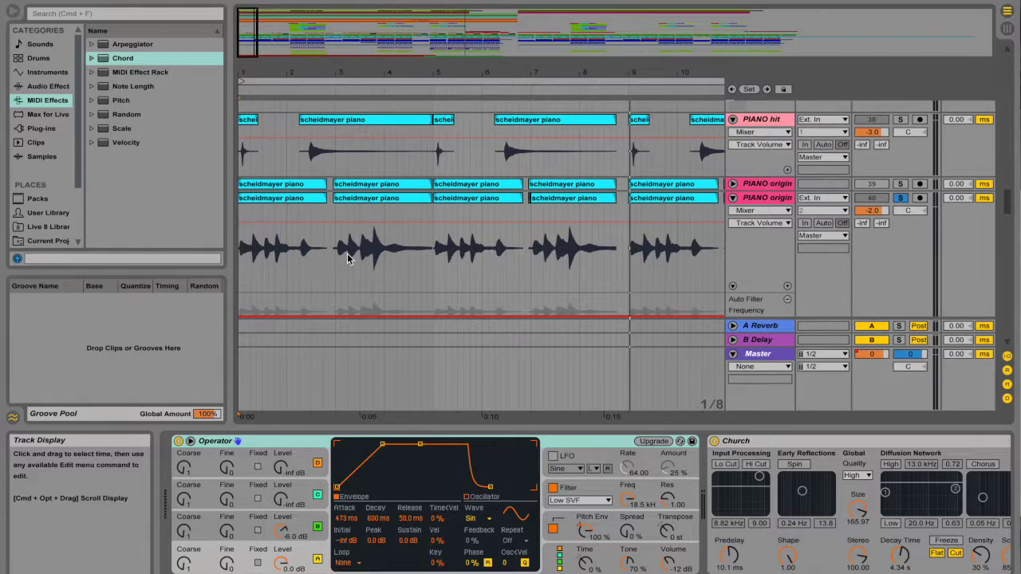
drag(269, 70, 269, 56)
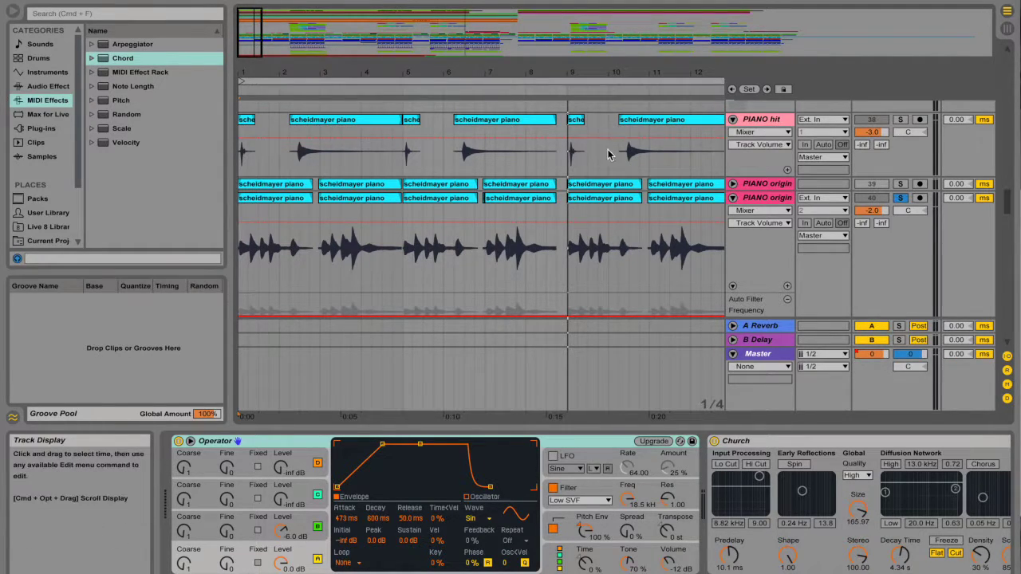
click(403, 163)
key(space)
click(898, 120)
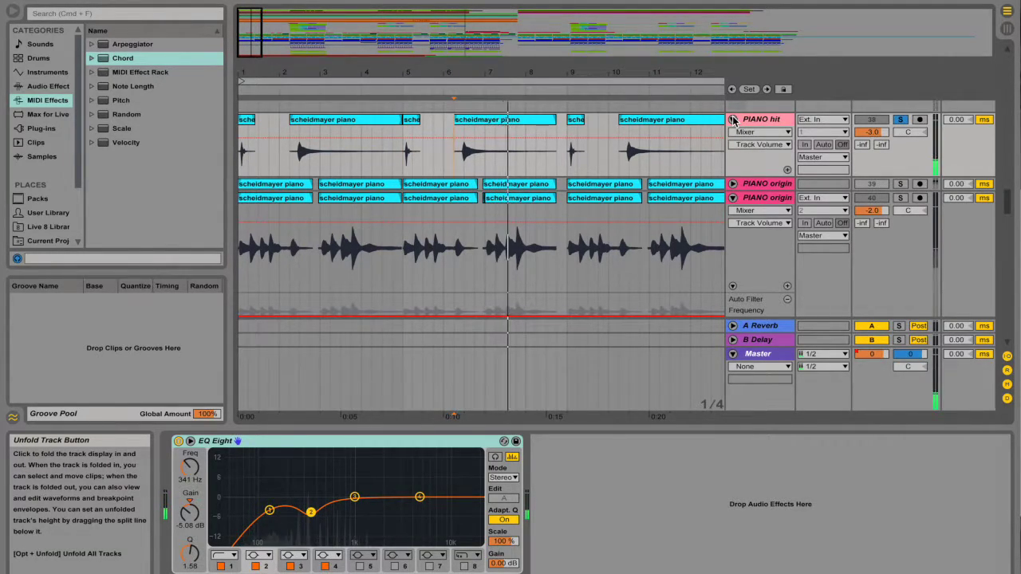
key(space)
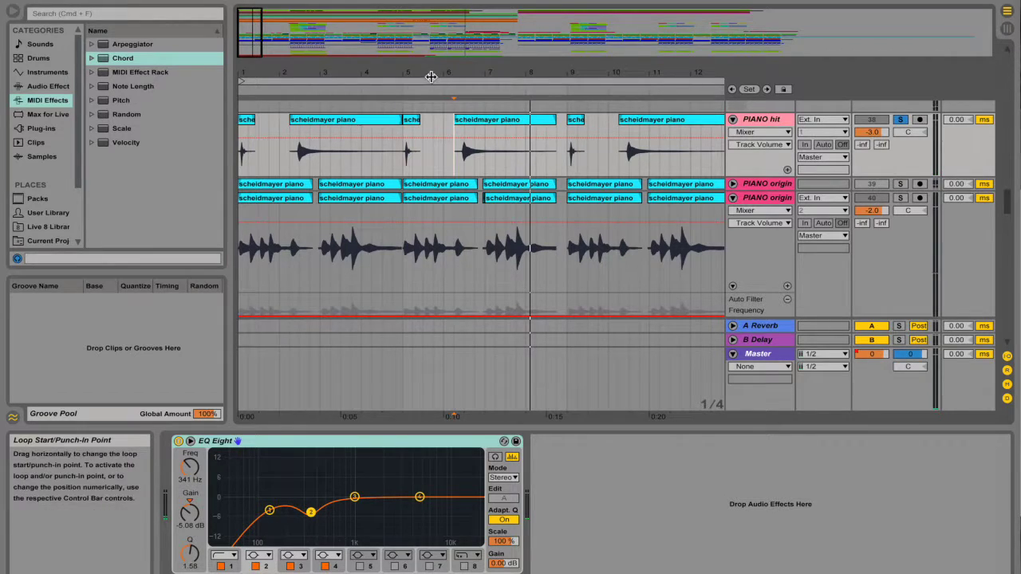
Solo the PIANO origin track 40 together with PIANO hit and play both from the start of the song.
drag(431, 72, 425, 80)
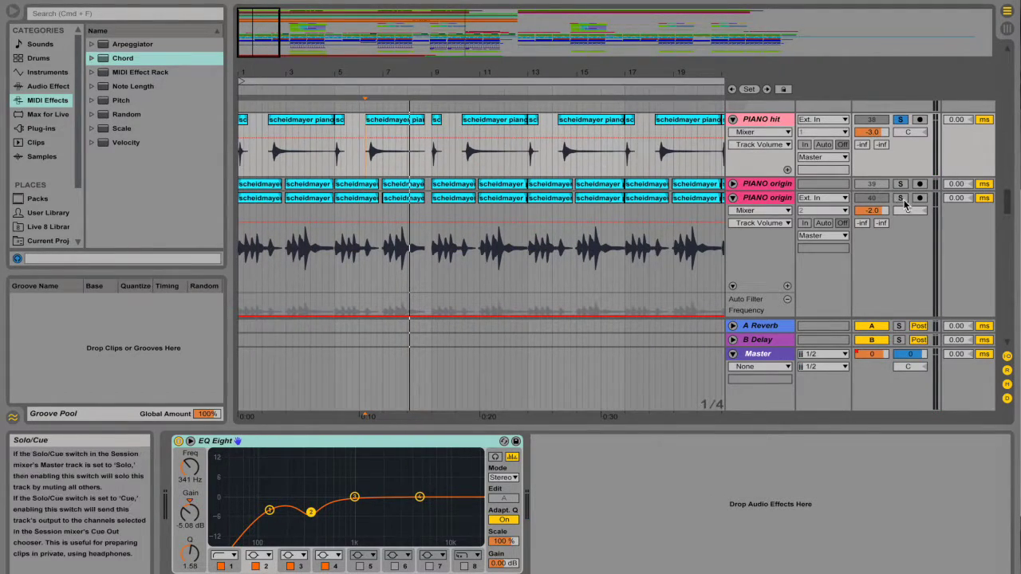
click(902, 200)
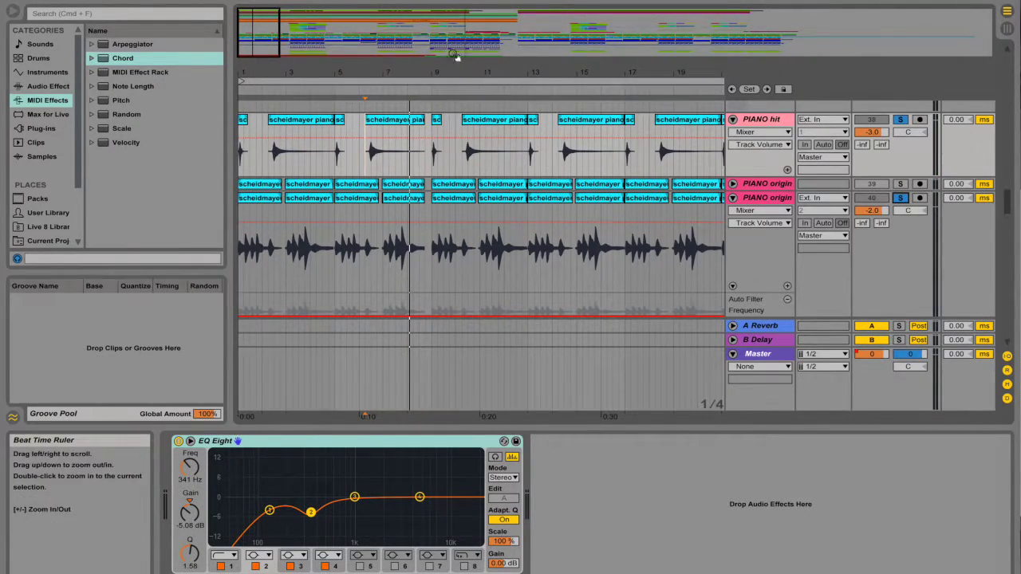
click(415, 1)
click(409, 1)
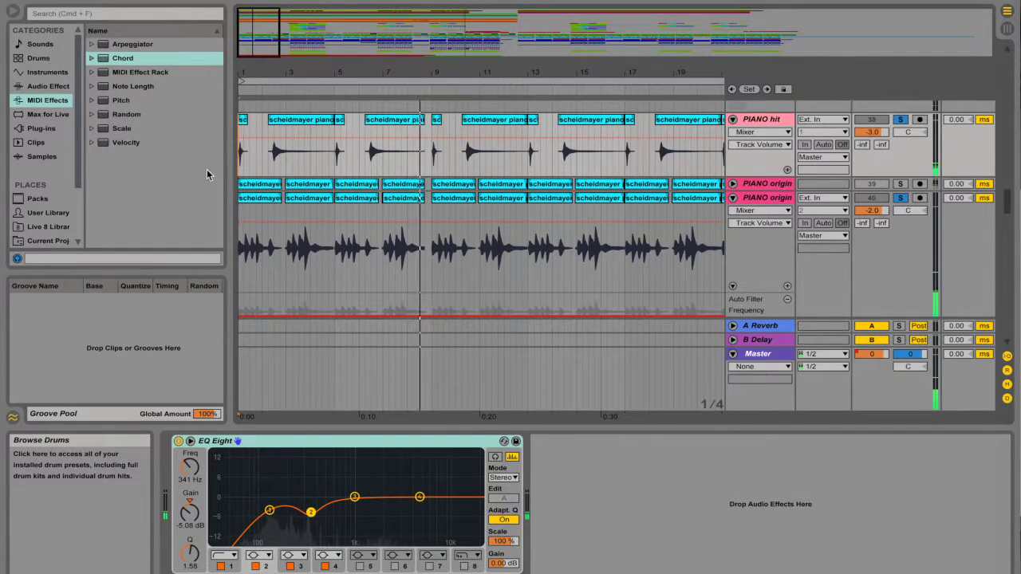
Solo and listen to the Foot steps track, followed by the frogs track (35 Audio), from the start of the song.
scroll(355, 217, up, 5)
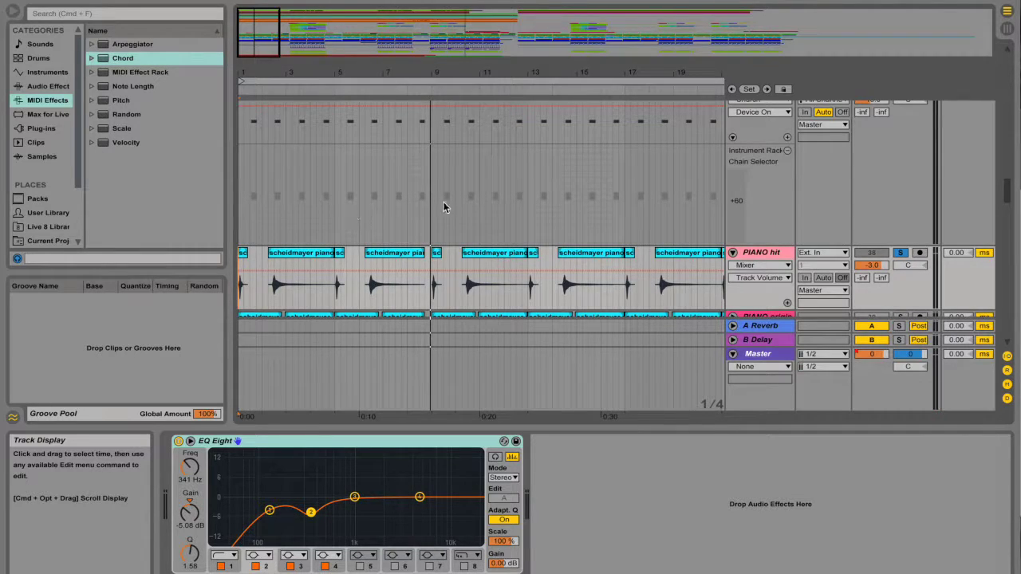
scroll(857, 190, up, 3)
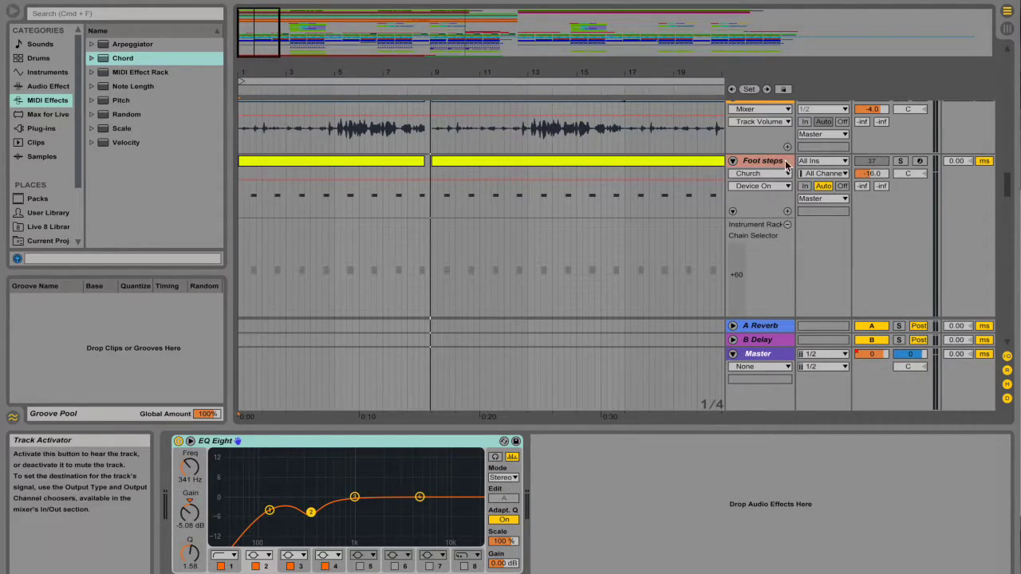
click(756, 162)
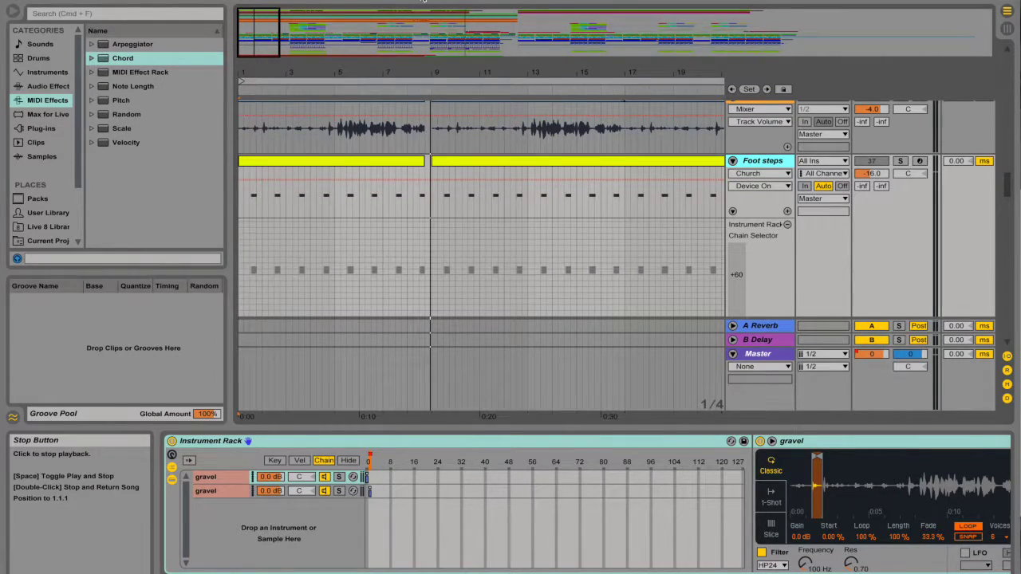
click(899, 161)
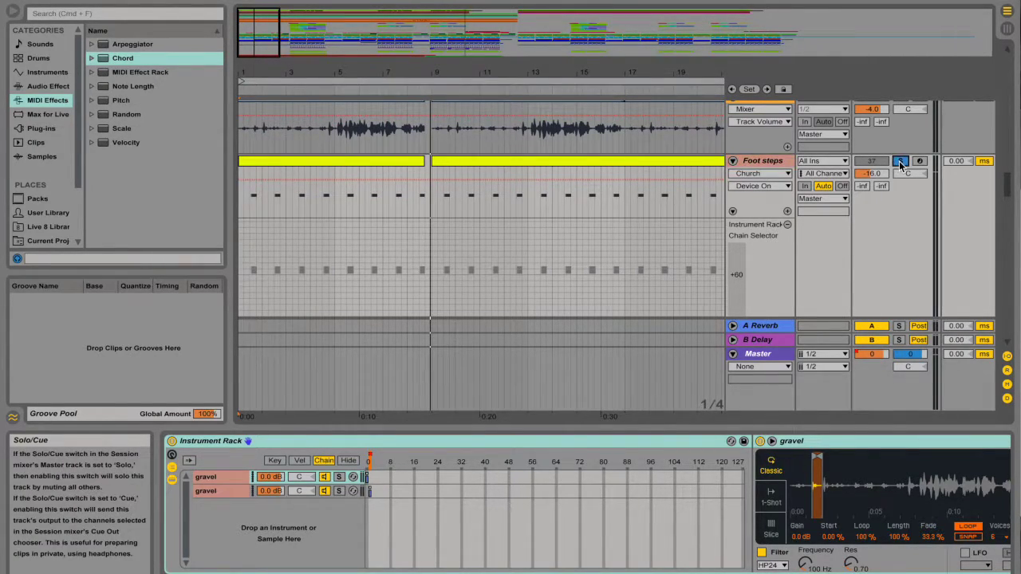
click(406, 1)
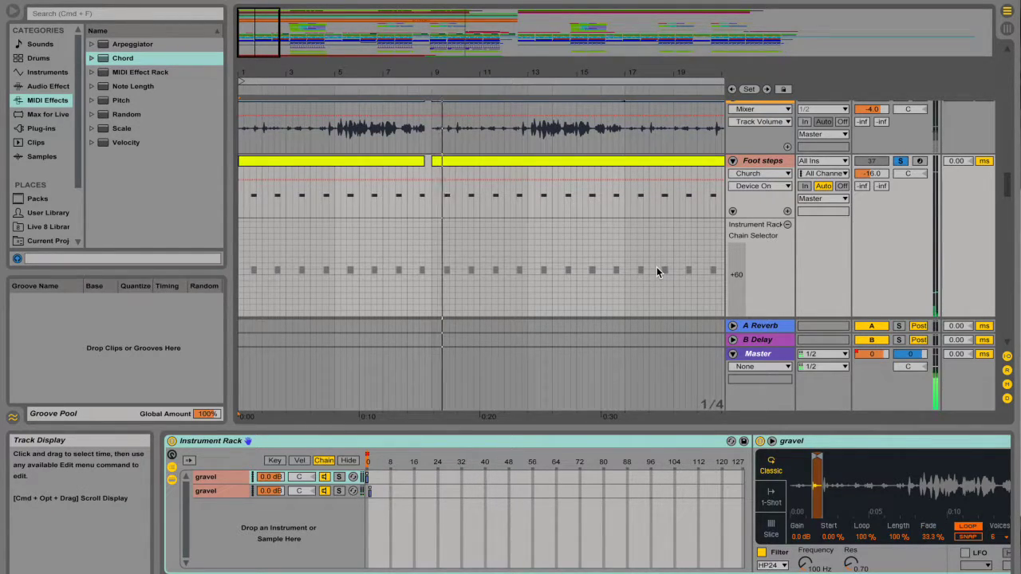
scroll(881, 204, up, 3)
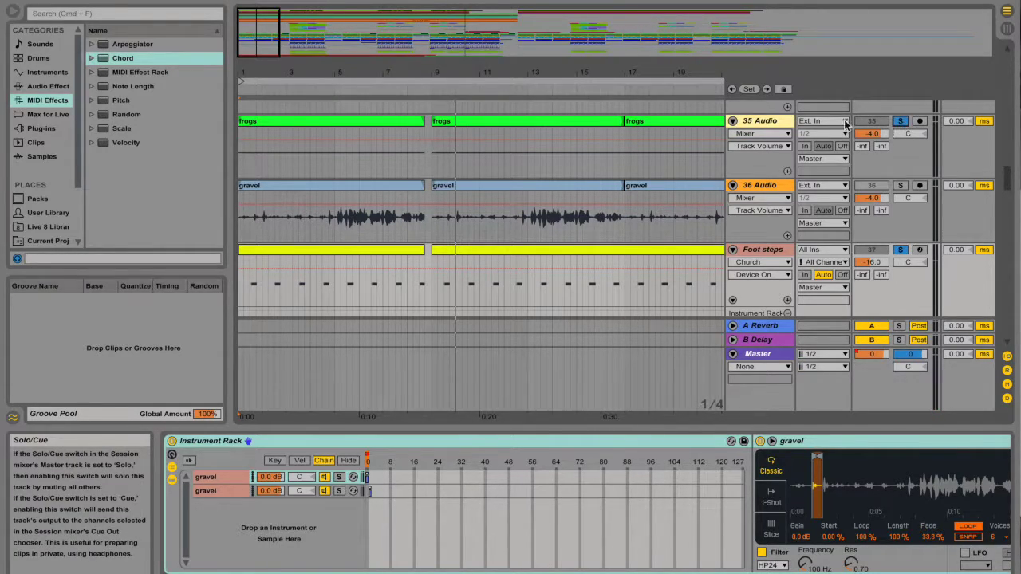
key(space)
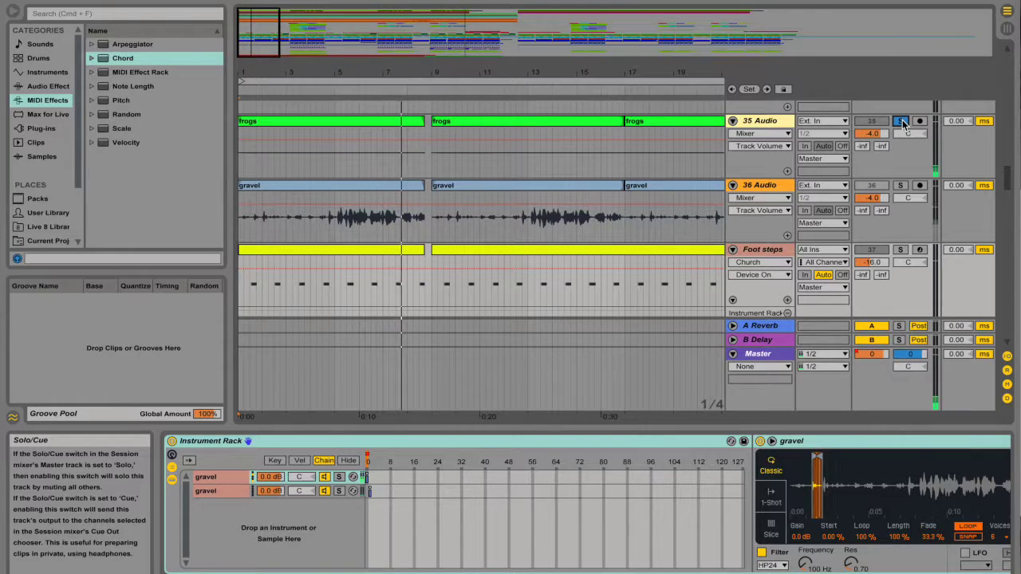
Solo the BSscheidma bass track and play it from the start of the song.
scroll(711, 172, up, 3)
scroll(711, 172, down, 10)
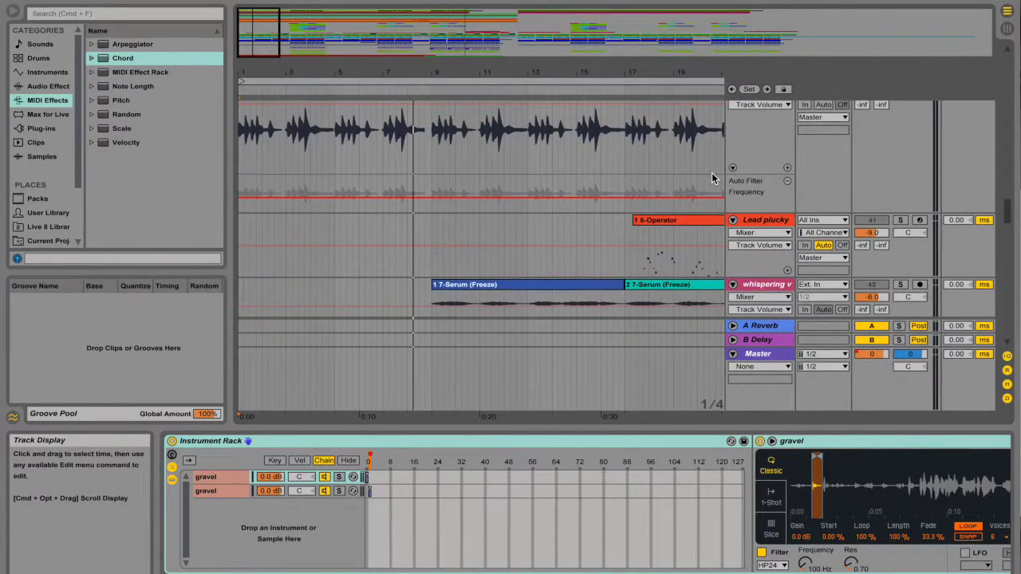
scroll(711, 177, down, 3)
scroll(714, 178, down, 3)
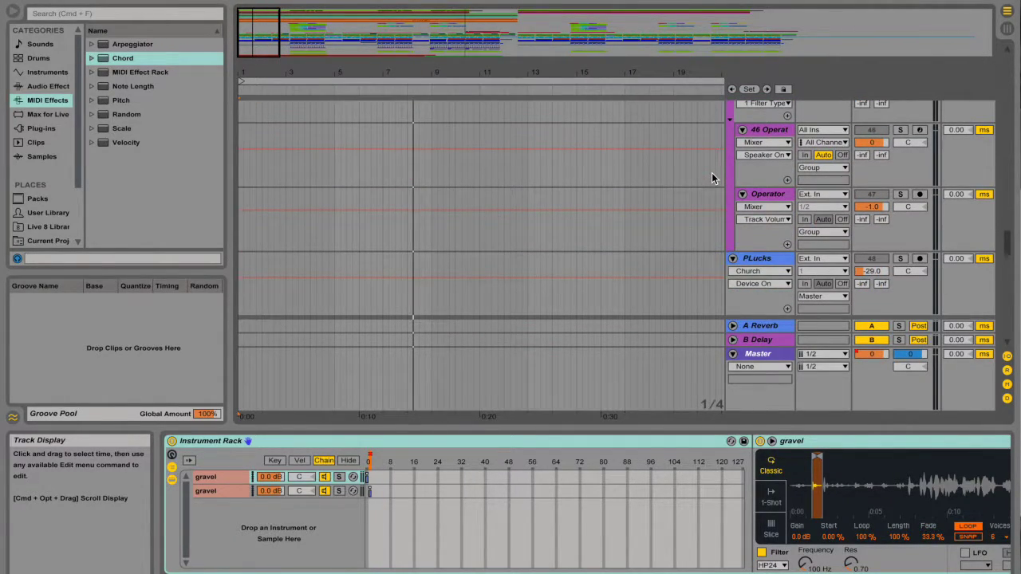
scroll(712, 177, down, 10)
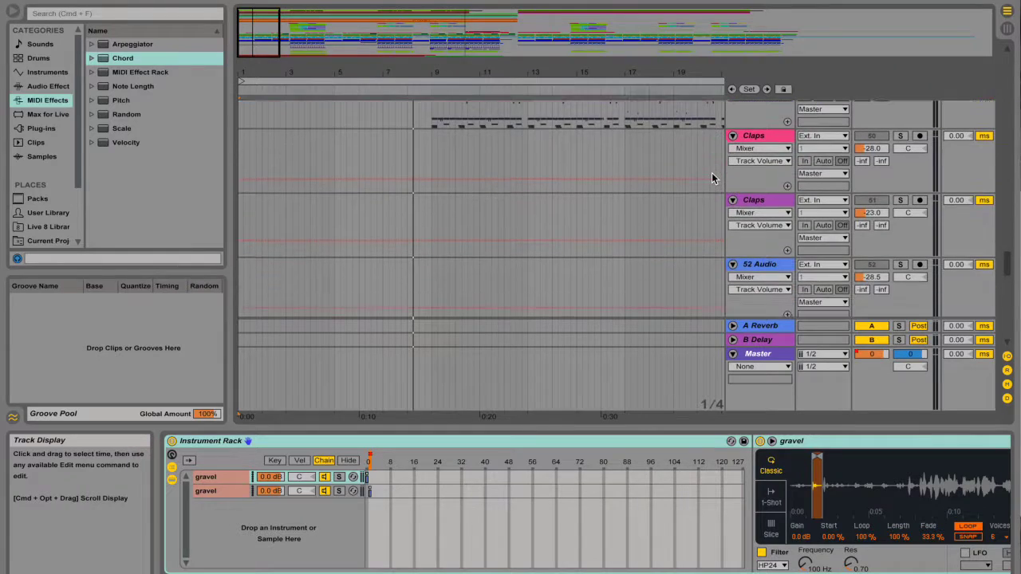
scroll(711, 173, up, 15)
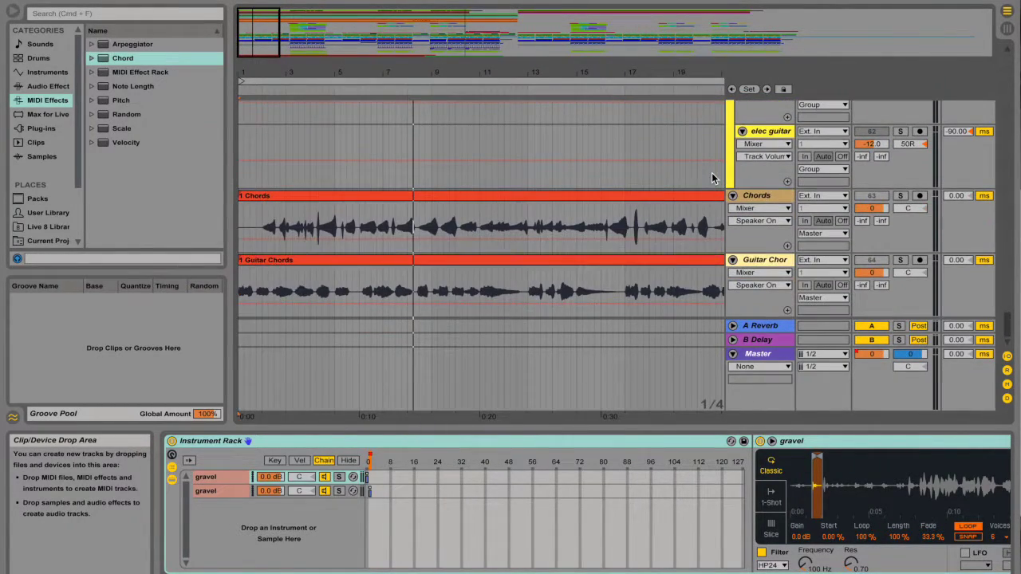
scroll(713, 177, up, 3)
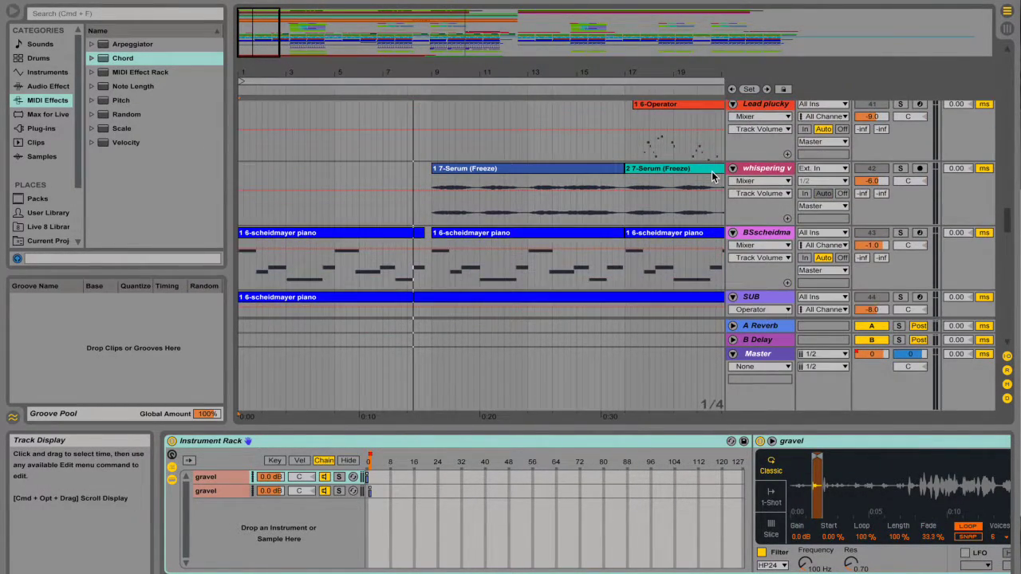
click(901, 233)
double_click(422, 0)
key(space)
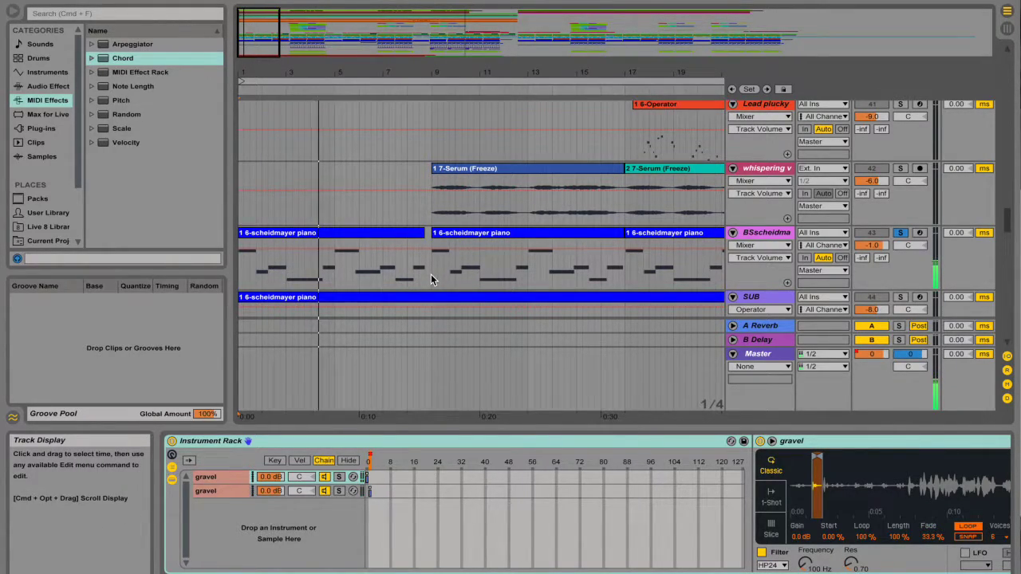
Loop the first eight bars of the BSscheidma track and unsolo it to hear all the tracks together.
drag(431, 280, 216, 261)
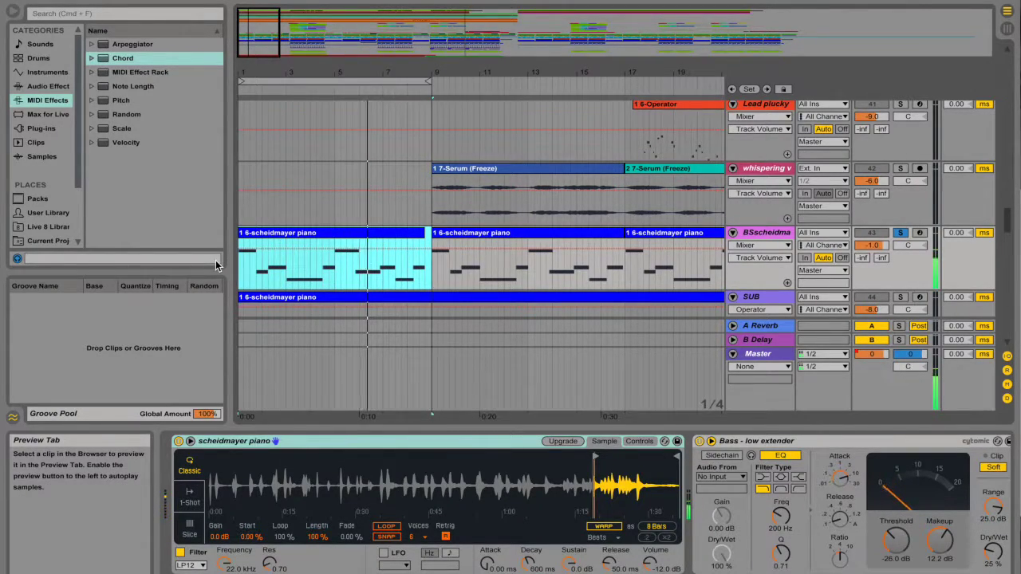
click(902, 234)
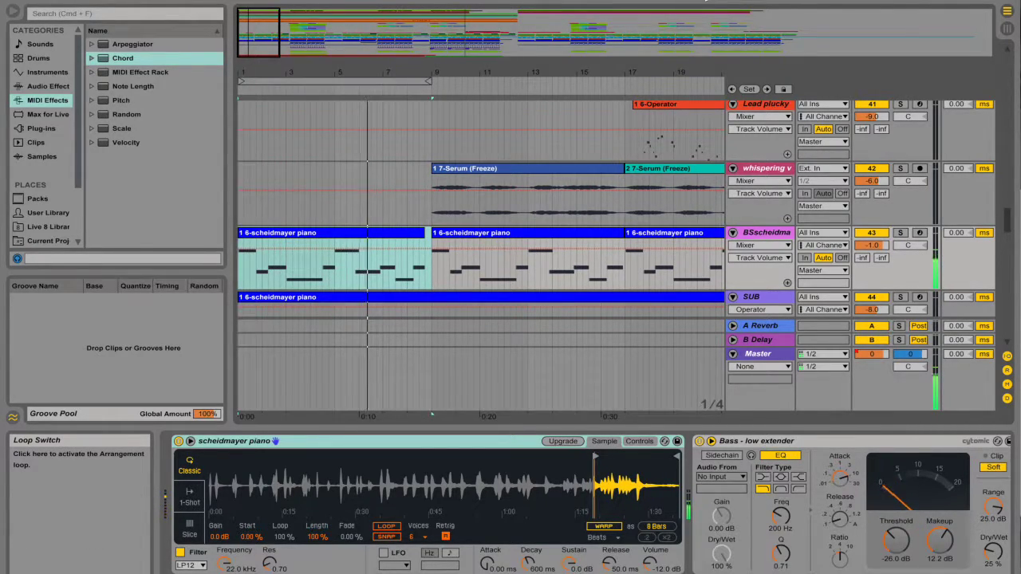
scroll(495, 174, up, 5)
scroll(496, 175, up, 8)
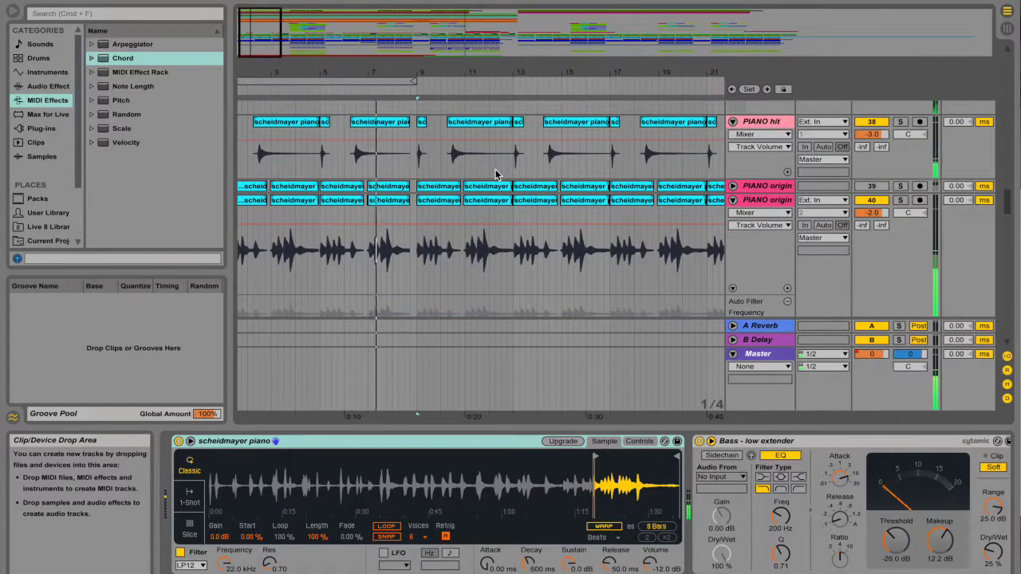
scroll(495, 175, up, 10)
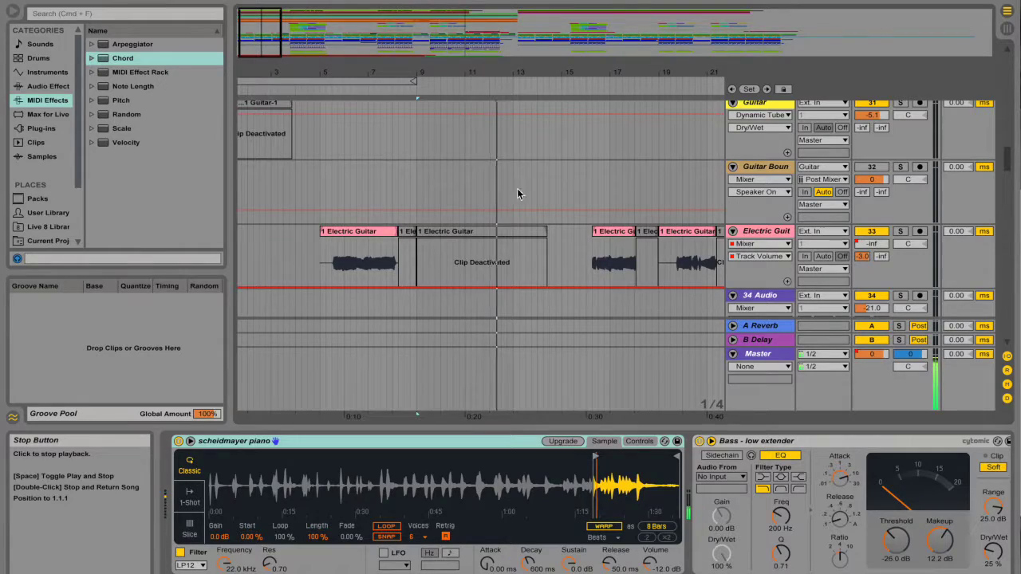
Loop bars 9 to 17 on the soloed 49 Drum Rac track and play the section.
scroll(512, 174, down, 5)
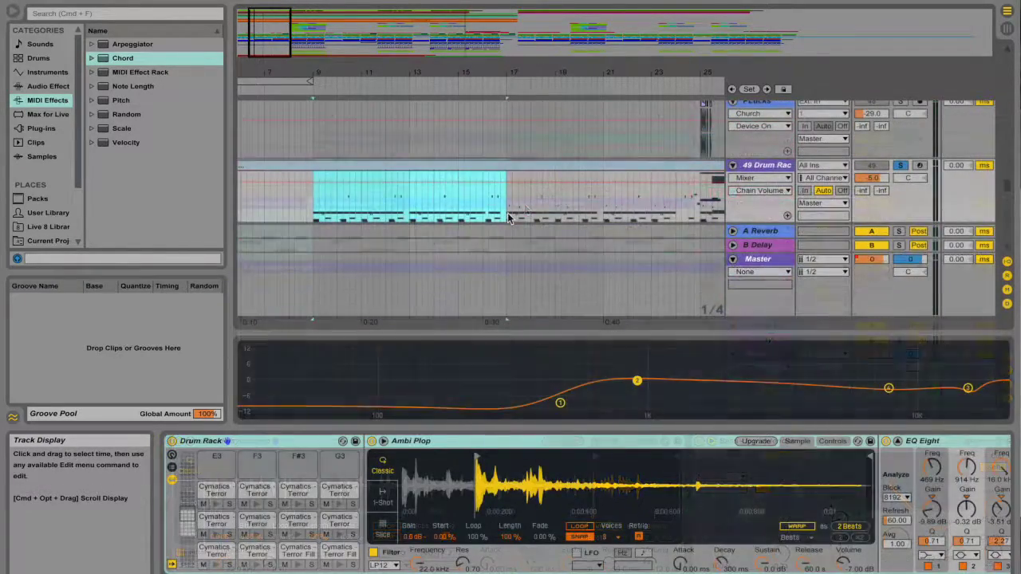
key(super+l)
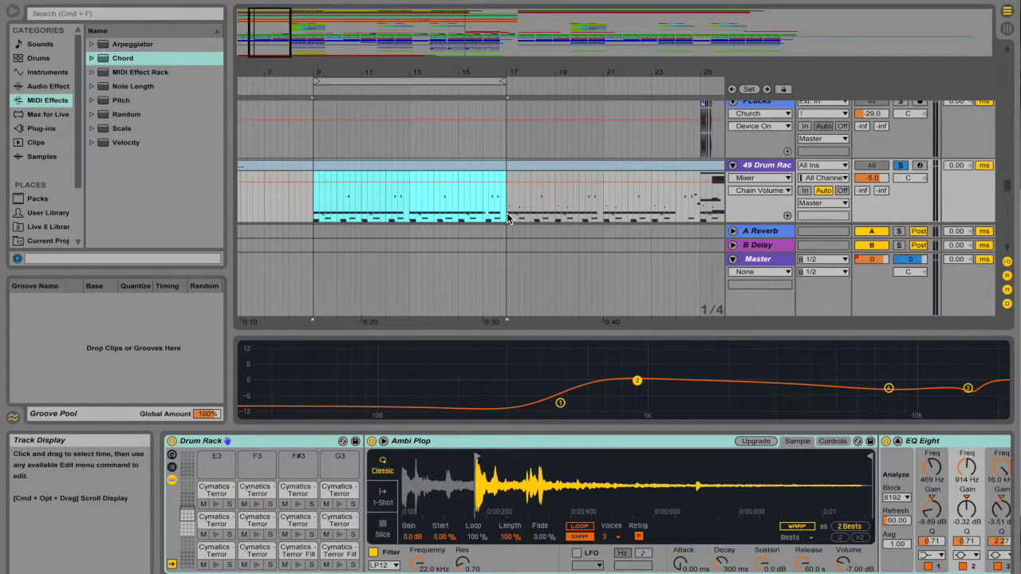
key(space)
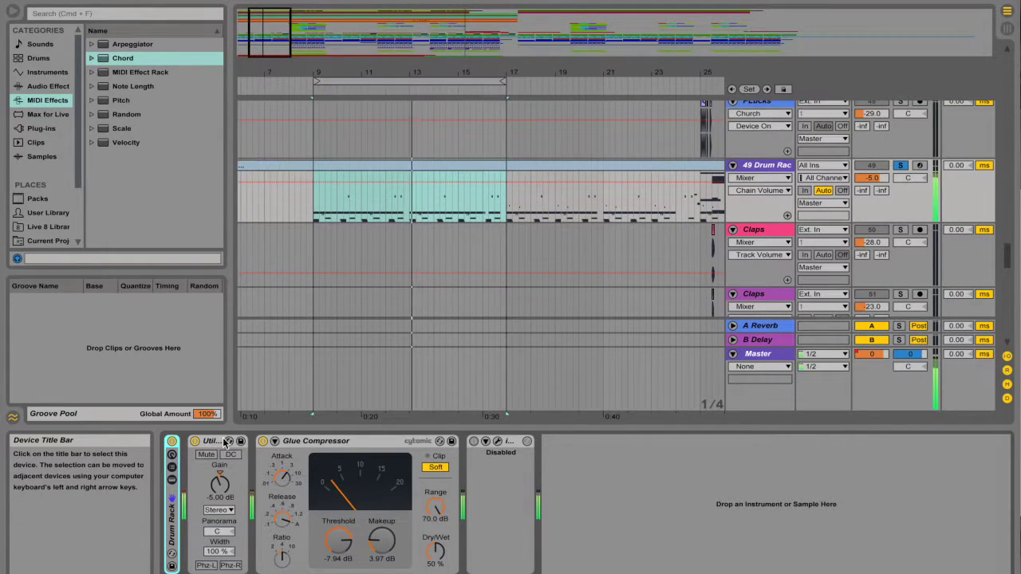
Play the soloed 49 Drum Rac track from bar 25, where the denser drum pattern begins.
click(597, 195)
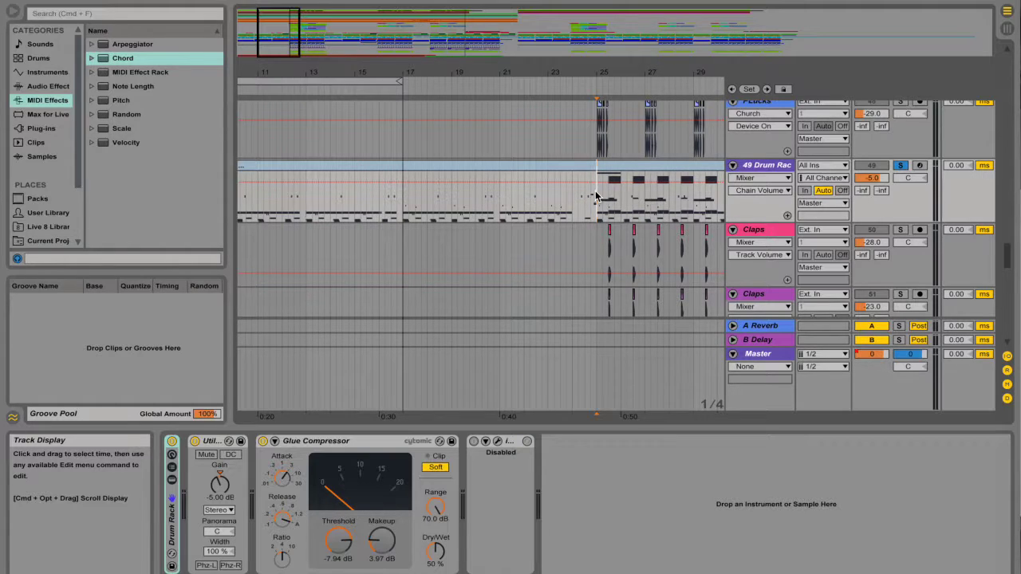
key(space)
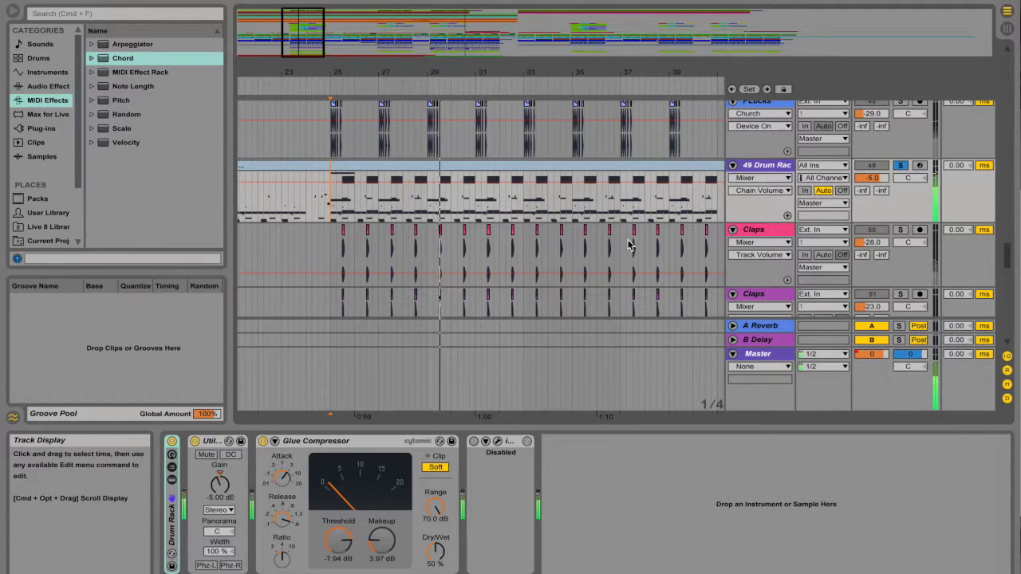
scroll(627, 245, up, 2)
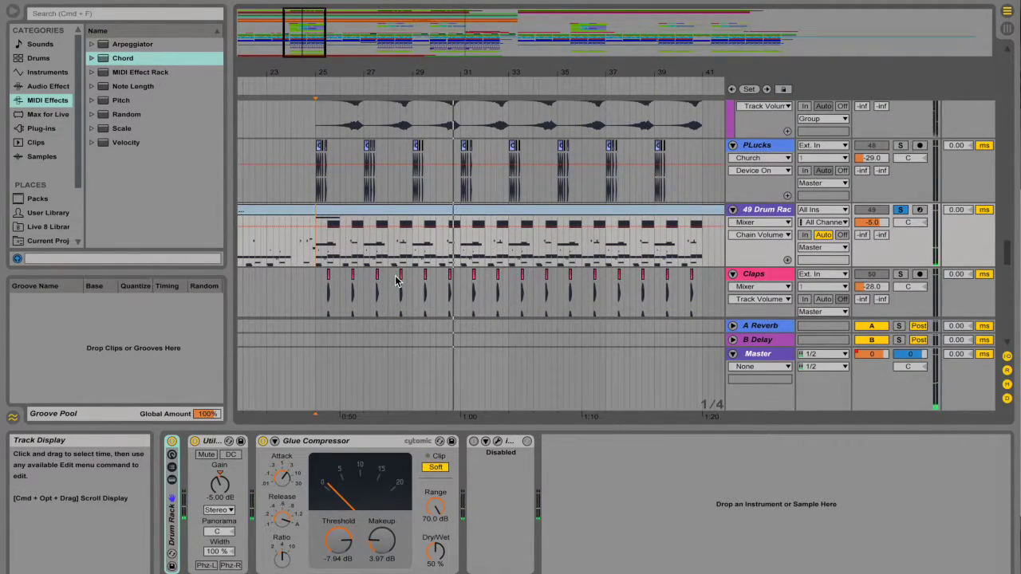
Add both Claps tracks and 52 Audio to the soloed 49 Drum Rac and play them together from bar 25.
scroll(397, 279, down, 3)
scroll(396, 279, down, 1)
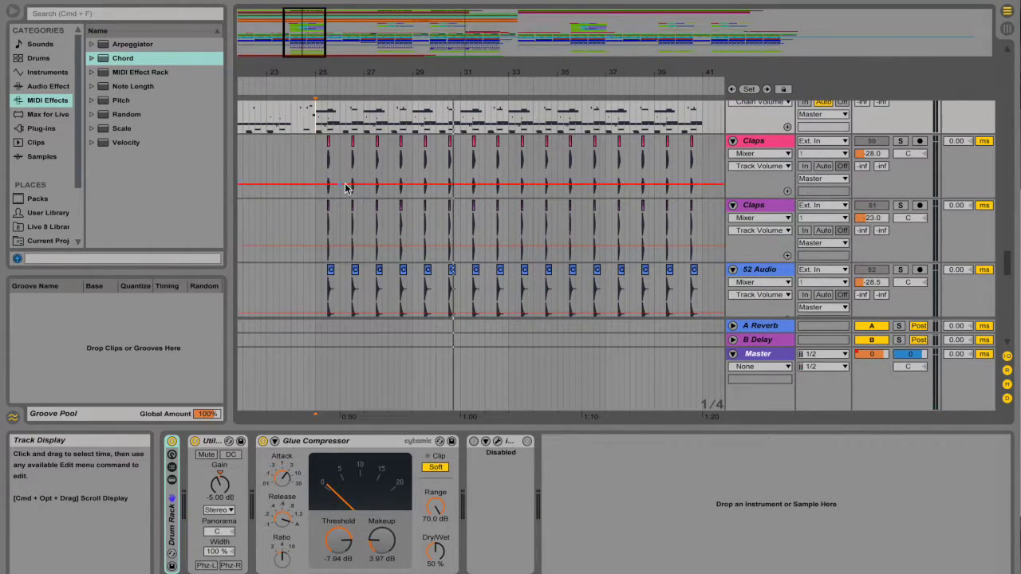
scroll(347, 188, up, 1)
click(900, 171)
click(900, 234)
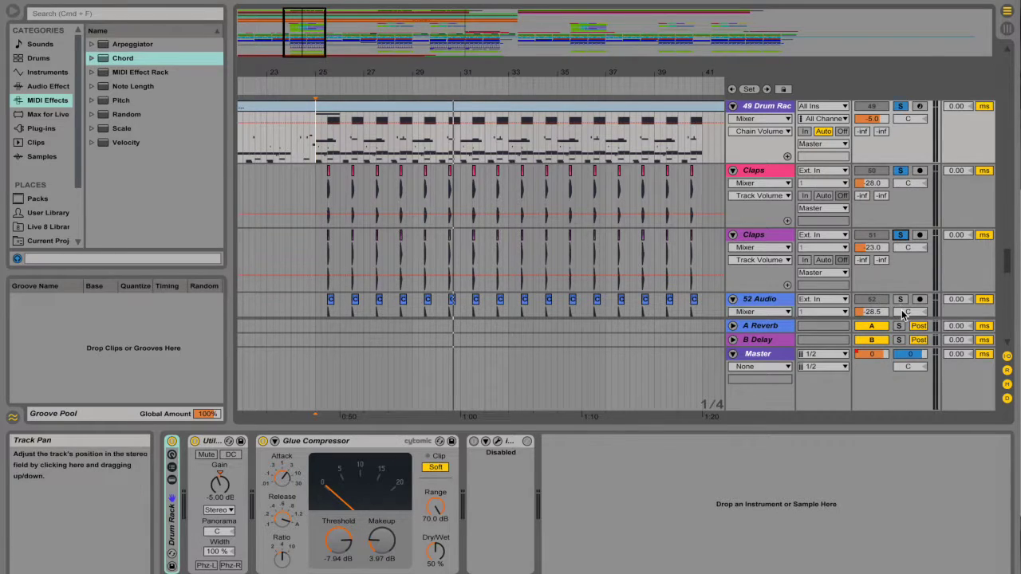
click(316, 186)
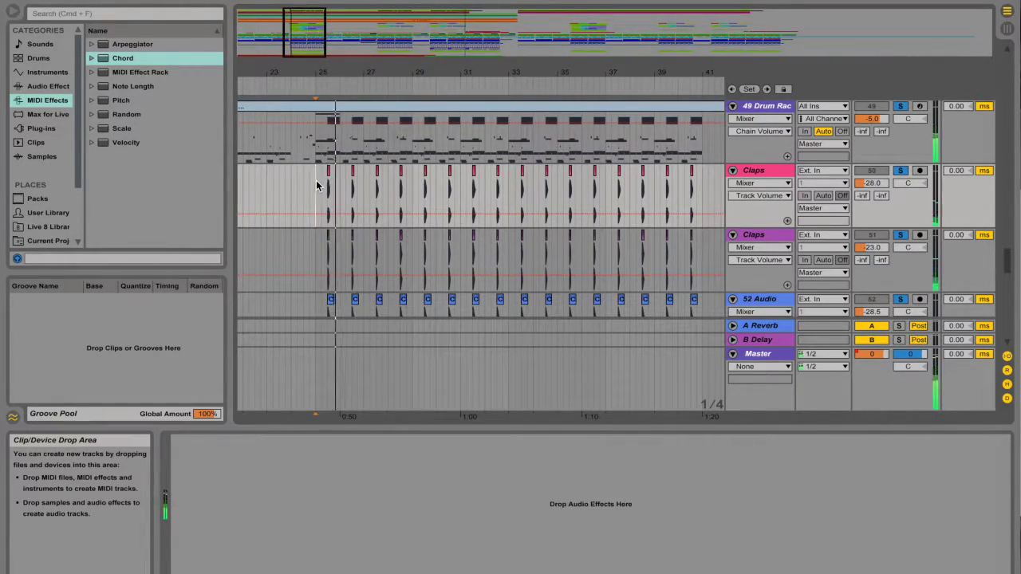
Solo only the Clave track and play it from bar 25.
scroll(316, 186, down, 3)
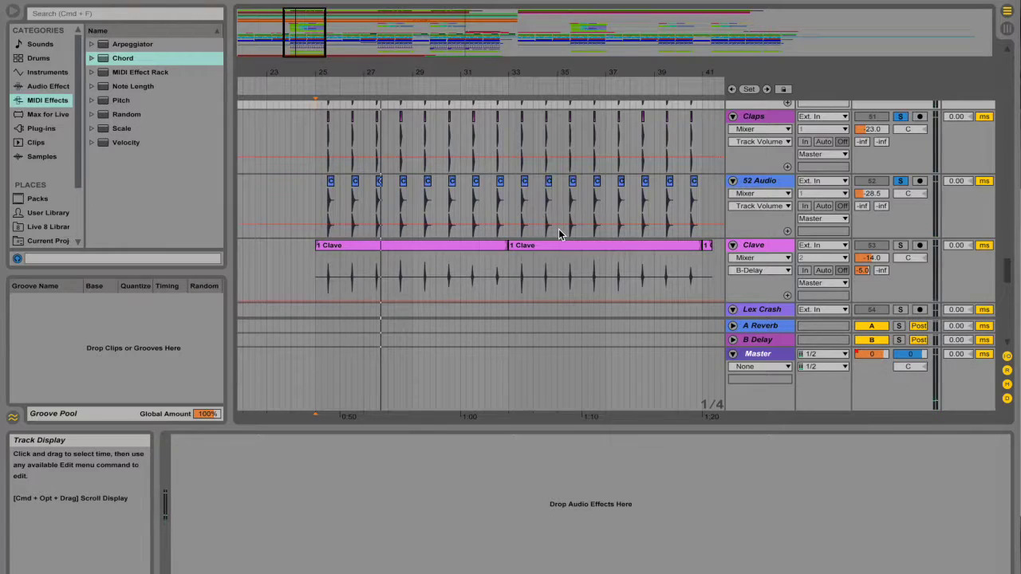
click(902, 247)
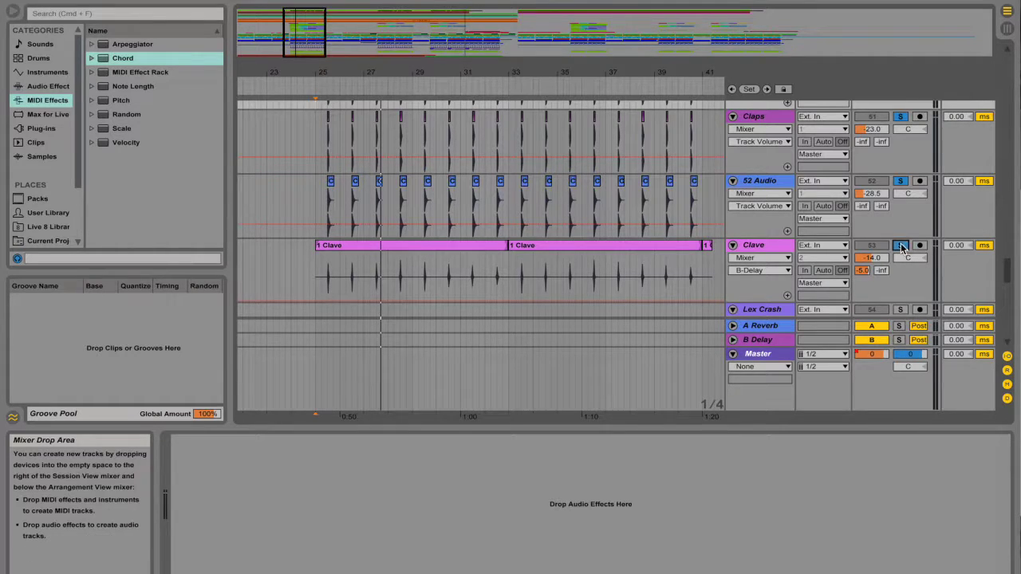
click(315, 277)
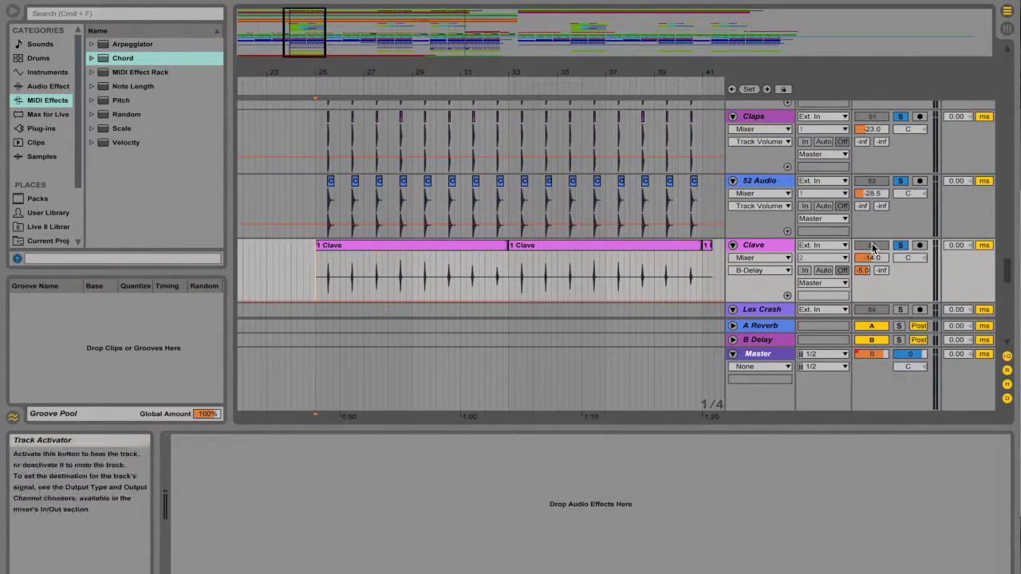
click(900, 246)
click(900, 246)
key(space)
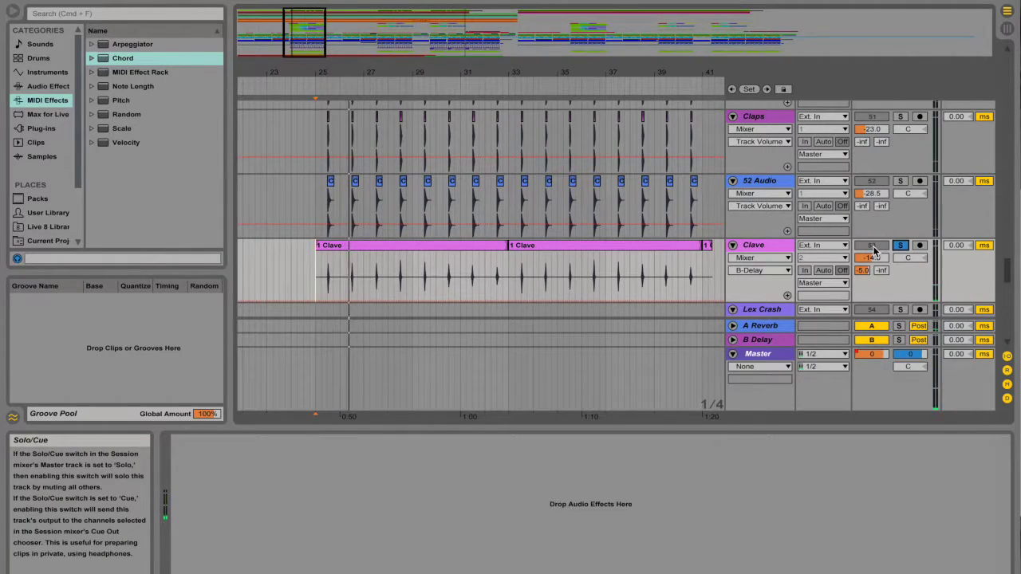
Bring 52 Audio, both Claps tracks and 49 Drum Rac back into the solo alongside Clave during playback.
click(902, 183)
click(902, 118)
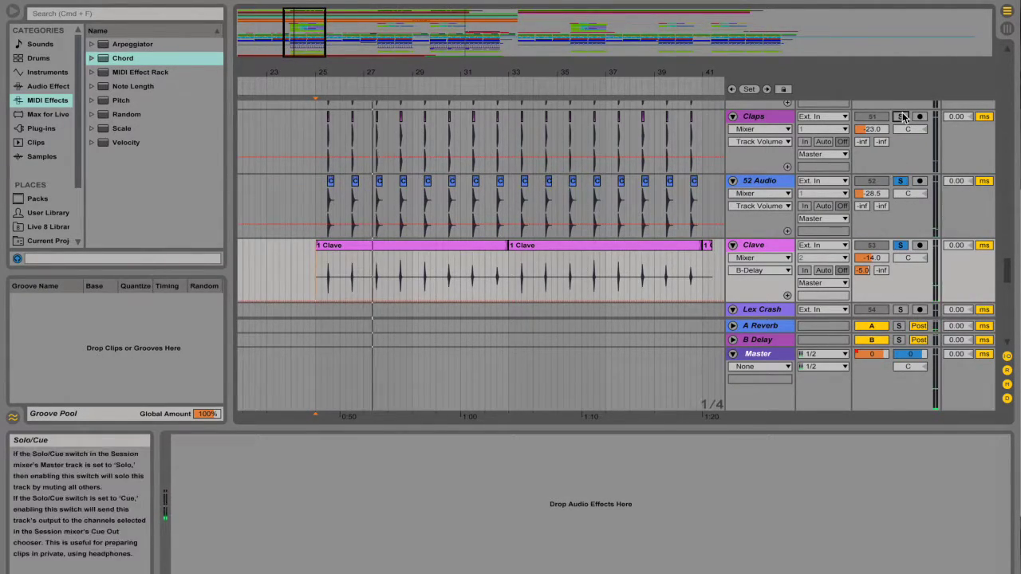
scroll(903, 119, up, 4)
scroll(901, 144, up, 5)
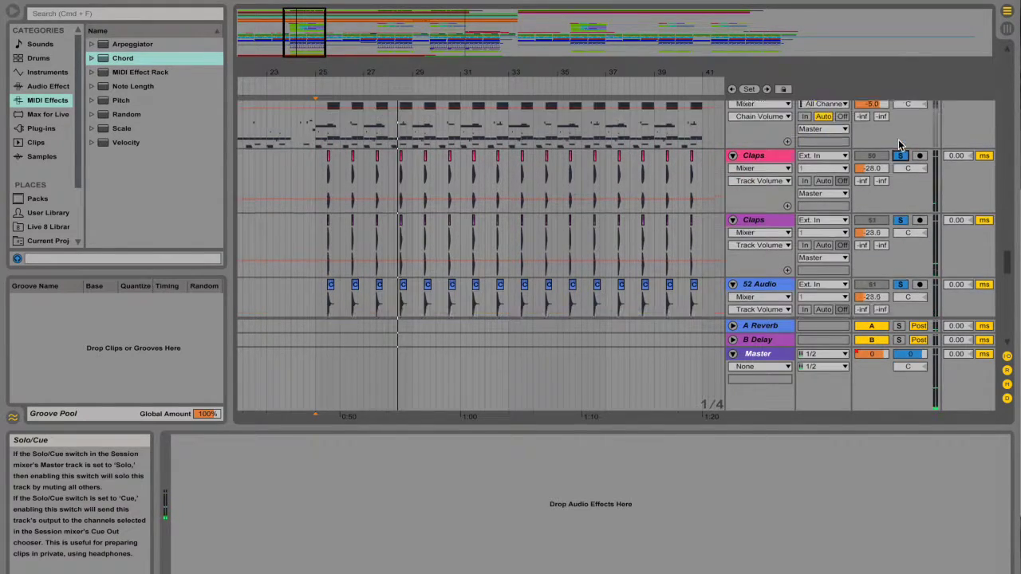
click(901, 173)
click(900, 180)
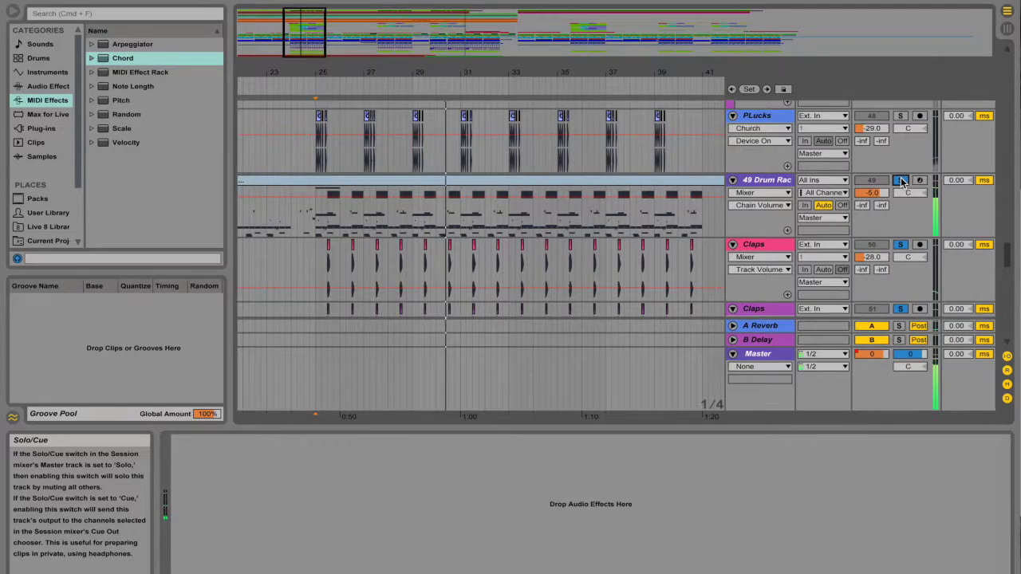
scroll(902, 182, up, 4)
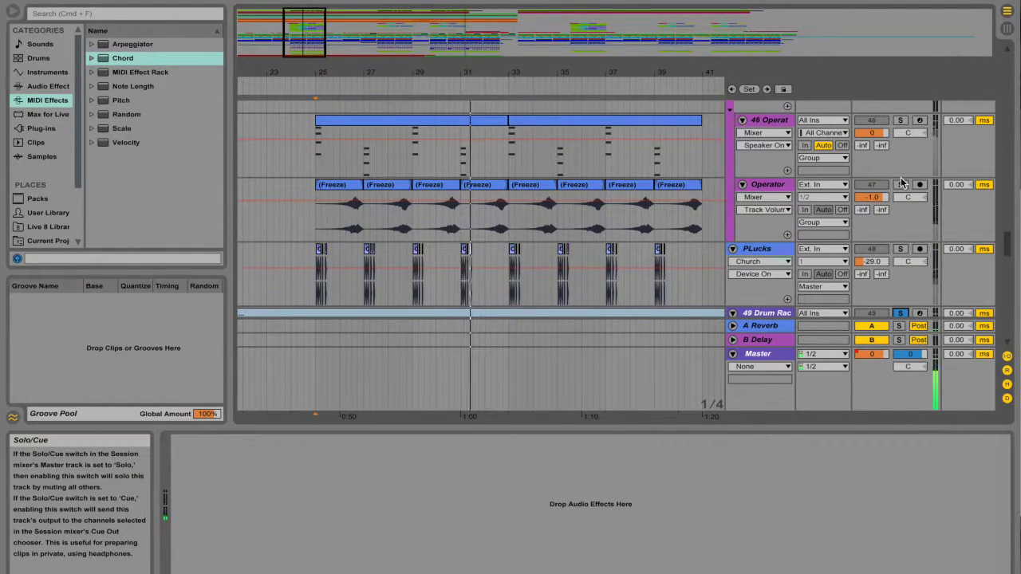
scroll(901, 183, down, 5)
scroll(902, 184, down, 1)
scroll(903, 163, up, 3)
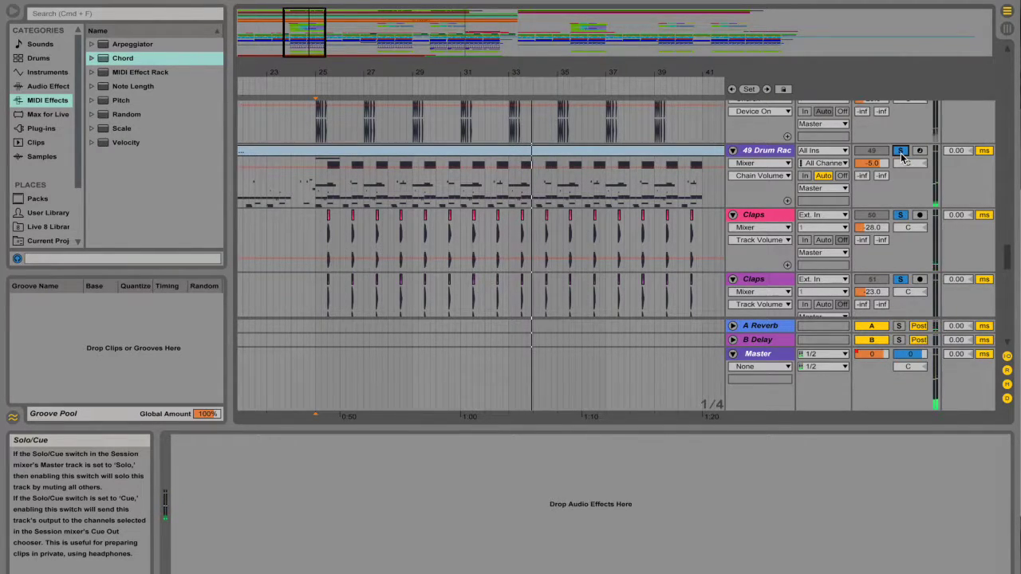
Solo only the 46 Operat track in the PADS group and set its playback start at bar 25.
scroll(903, 157, up, 1)
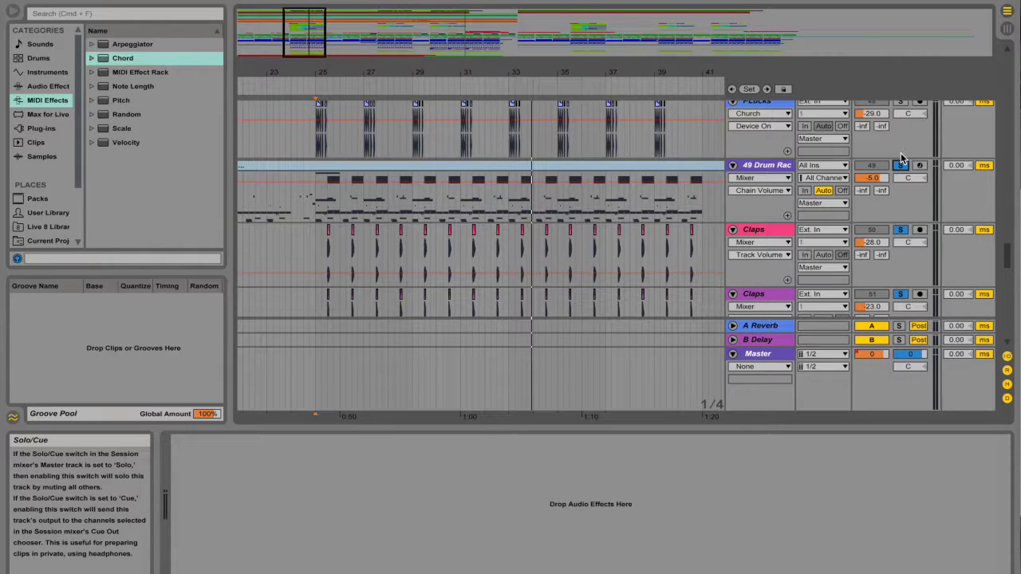
scroll(902, 158, up, 3)
scroll(901, 158, up, 5)
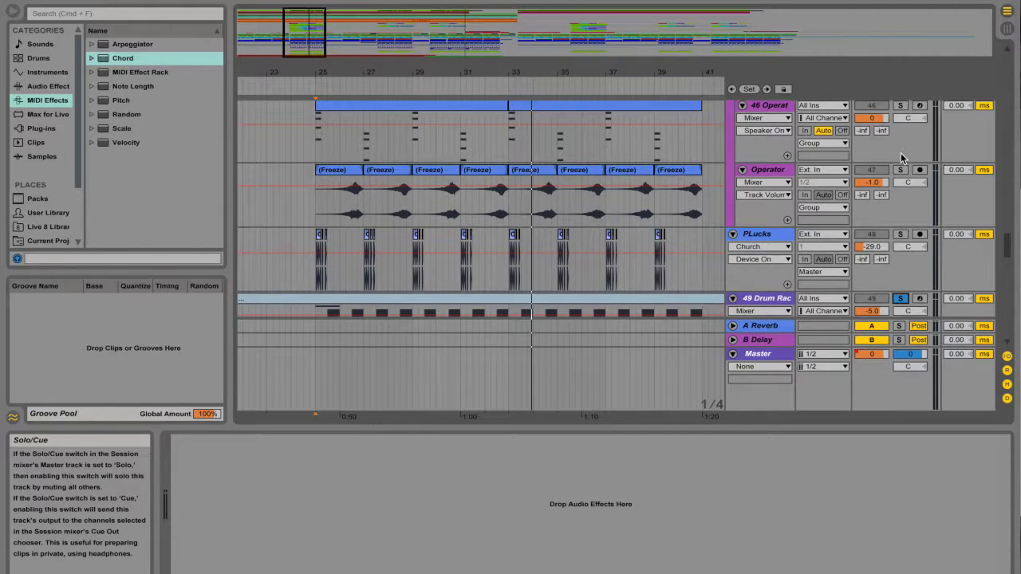
click(900, 106)
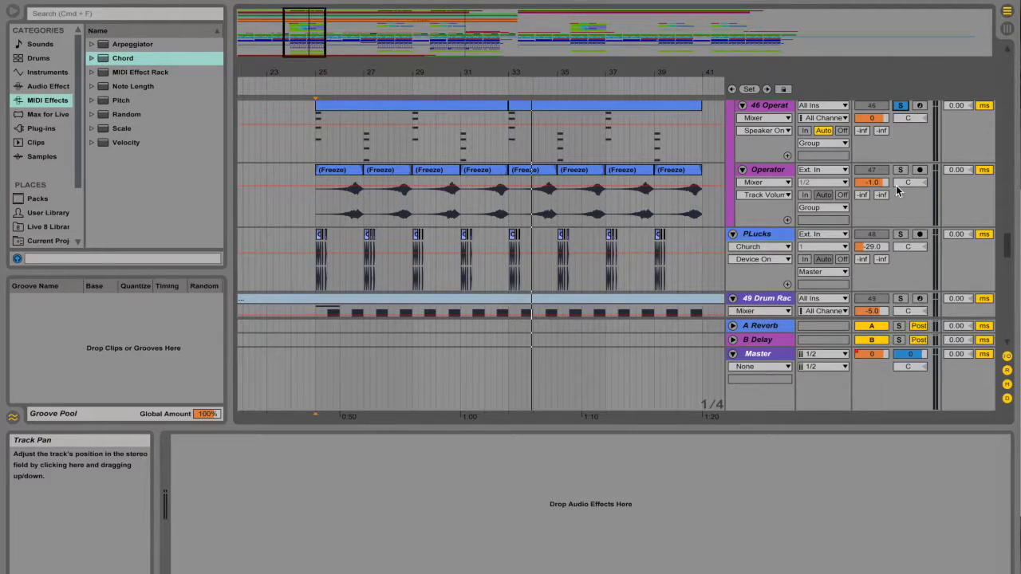
scroll(899, 174, up, 2)
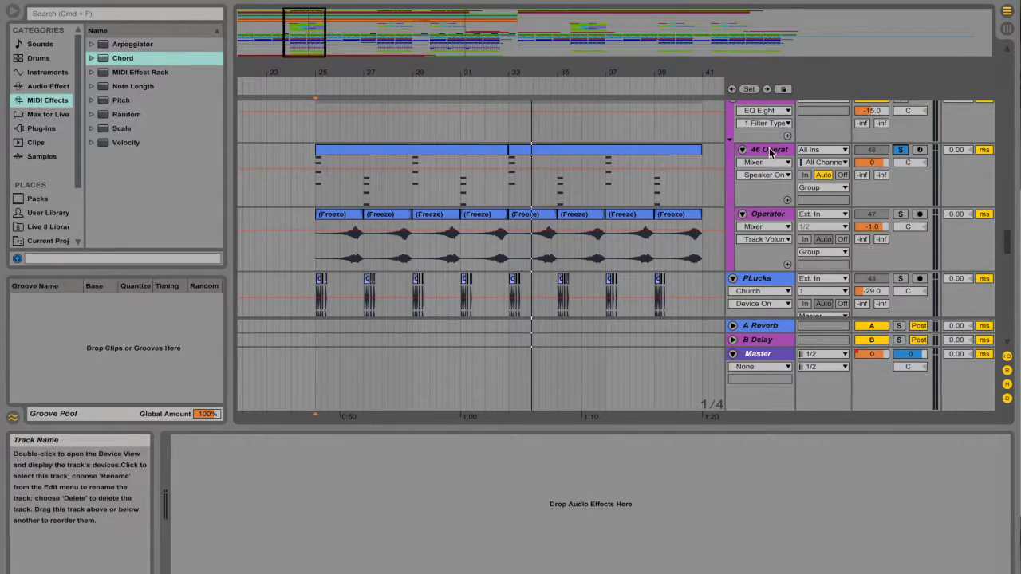
click(316, 198)
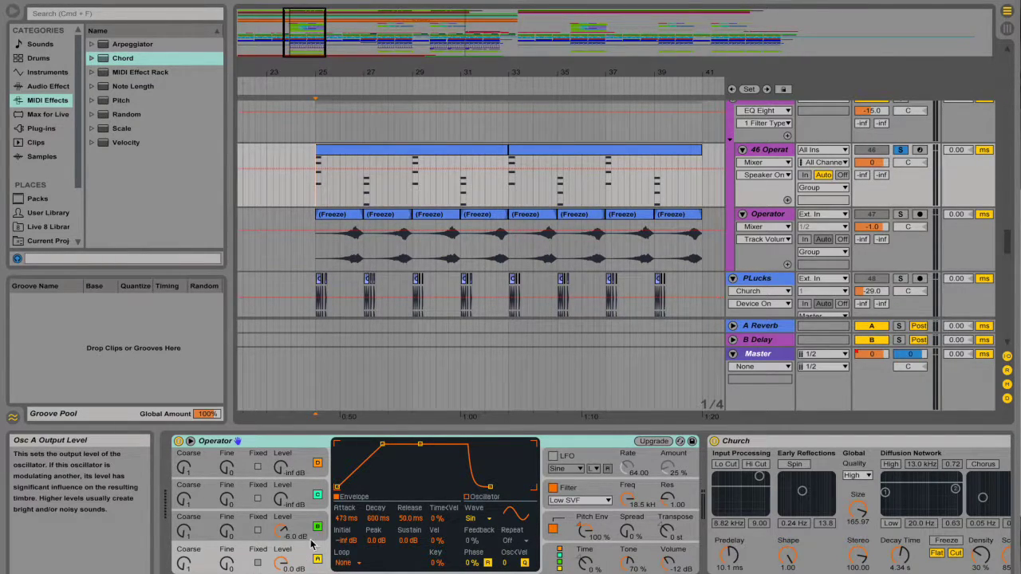
Examine the 46 Operat track's Operator and Church reverb settings and play the soloed track from bar 25.
click(504, 498)
scroll(504, 498, right, 3)
scroll(504, 498, right, 1)
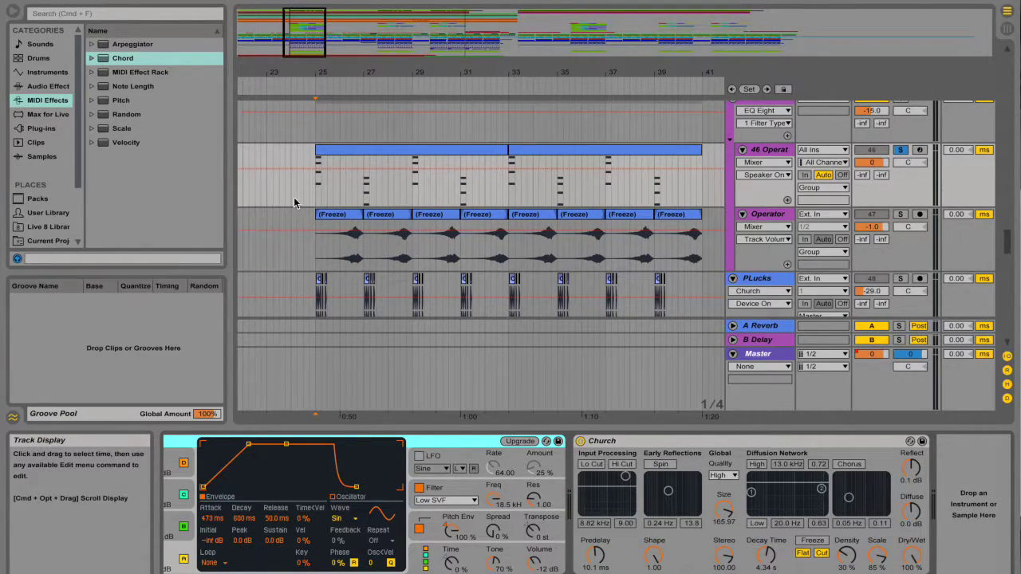
key(space)
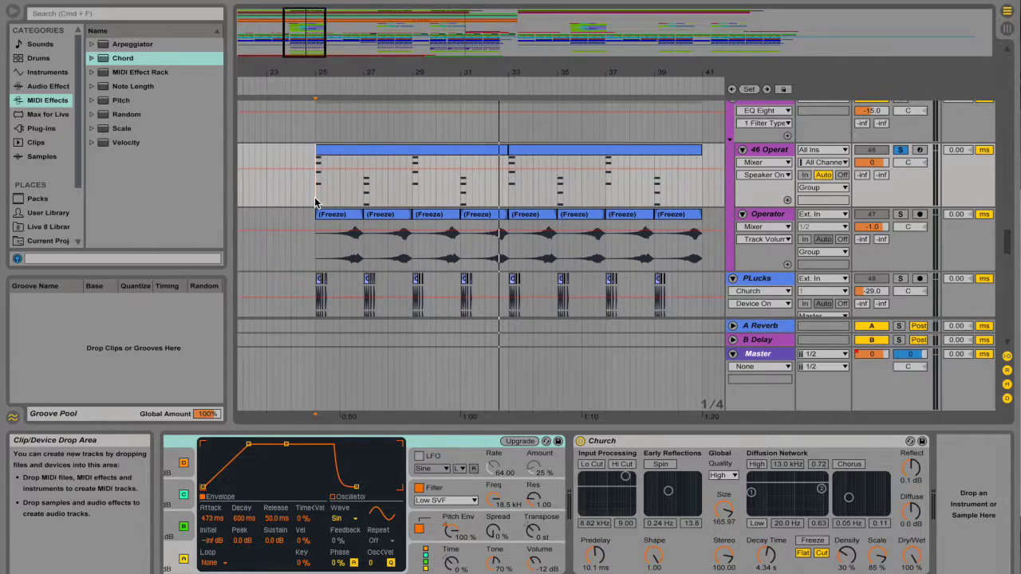
key(space)
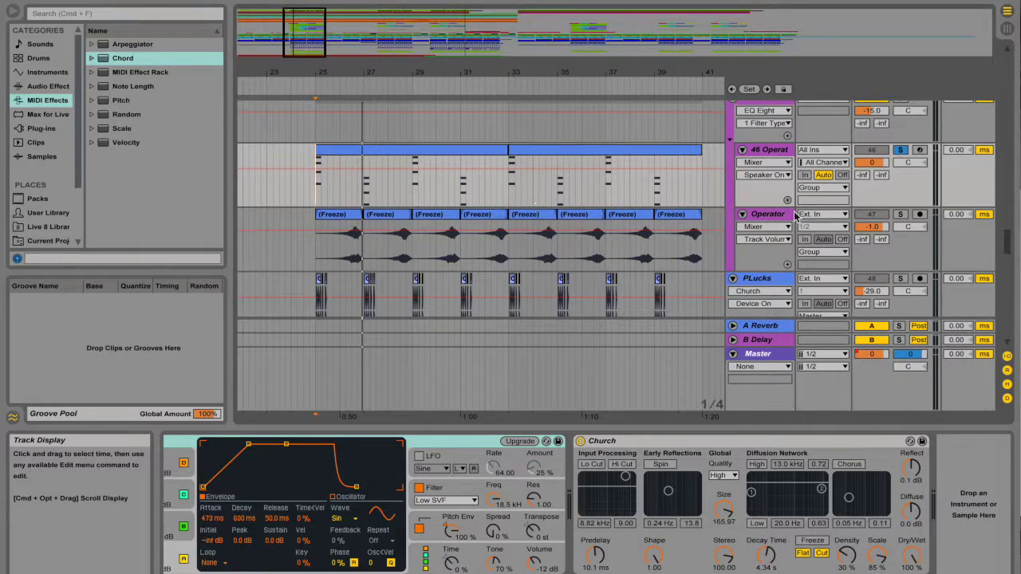
Play from bar 25 with the frozen Operator track added to the solo, bringing in 49 Drum Rac and PLucks during playback.
click(900, 214)
key(space)
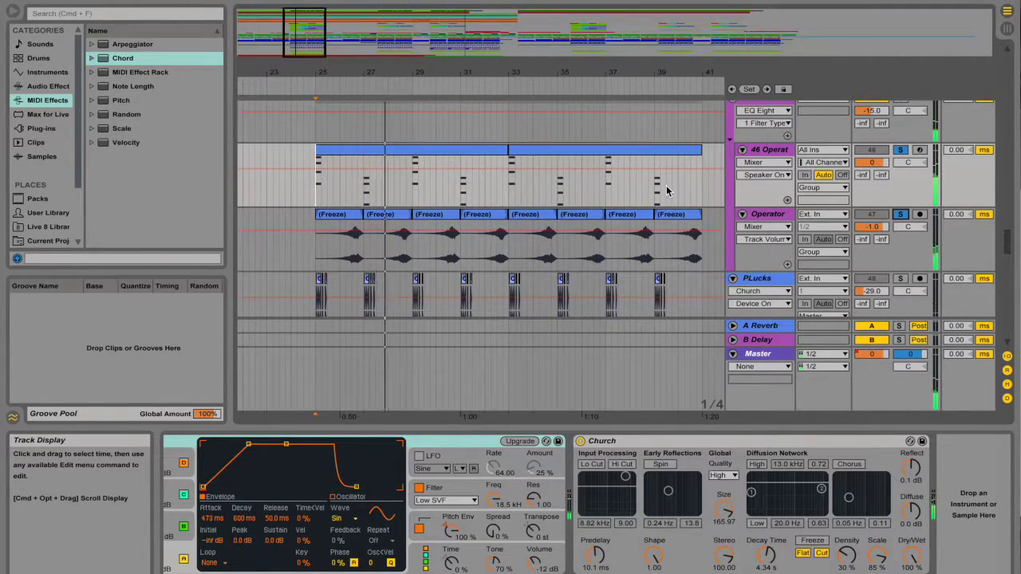
scroll(797, 235, down, 3)
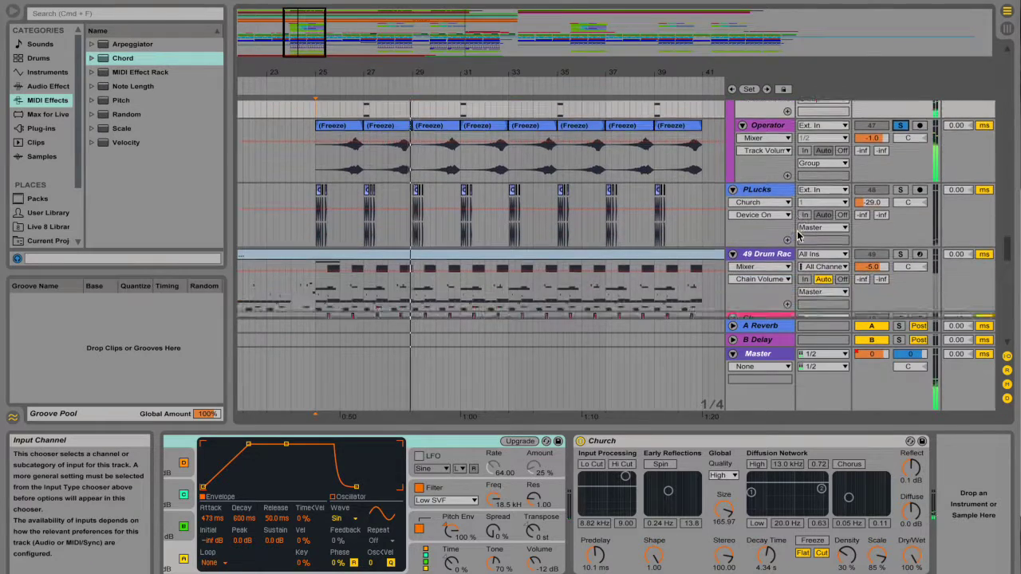
scroll(797, 235, down, 2)
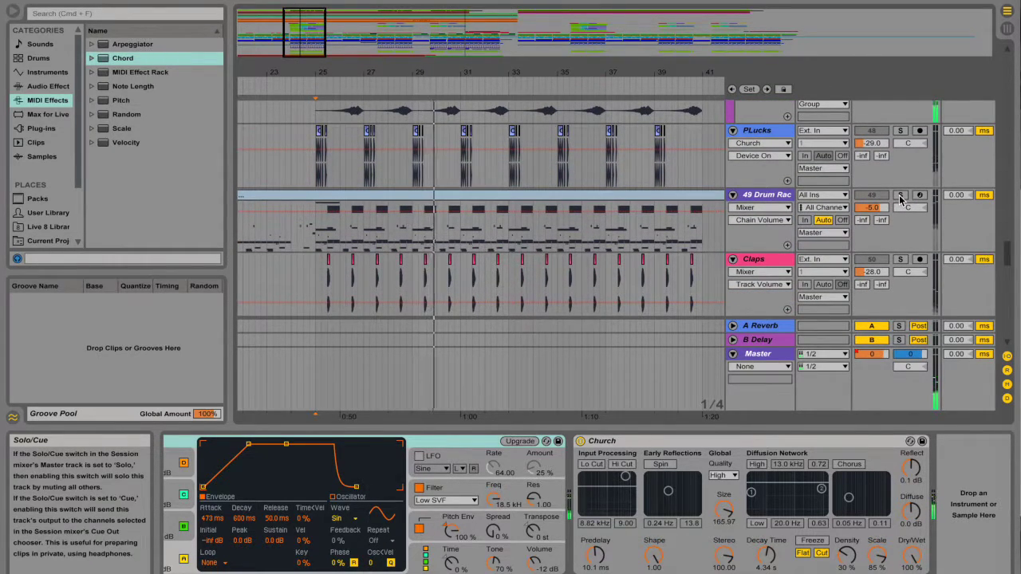
click(900, 196)
scroll(904, 201, up, 2)
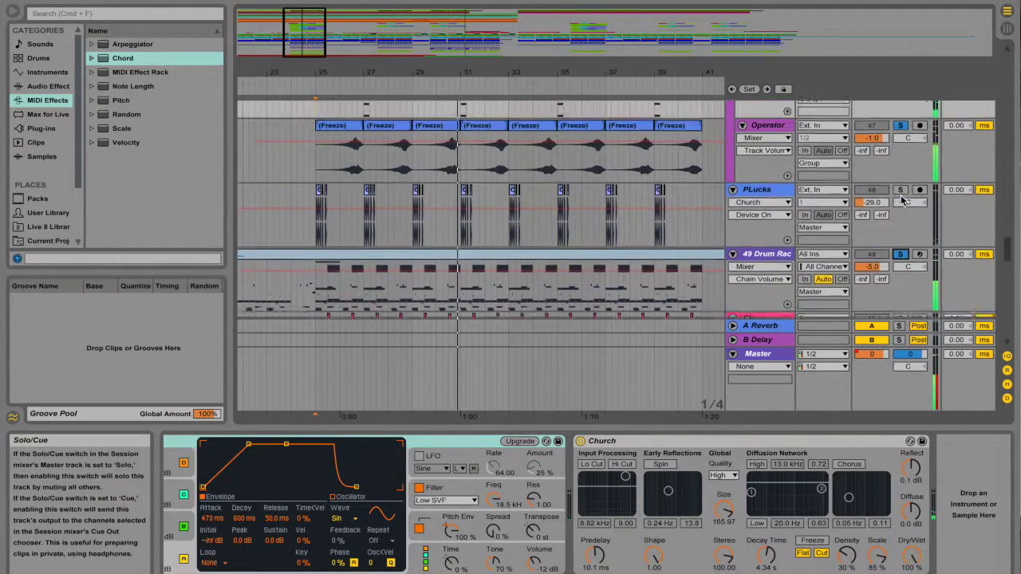
scroll(904, 201, up, 2)
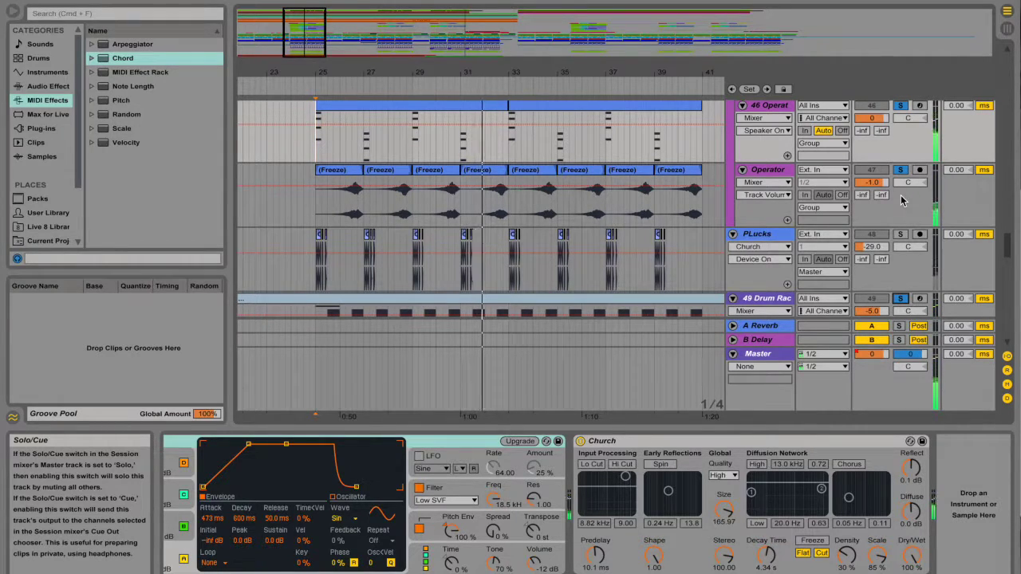
click(900, 234)
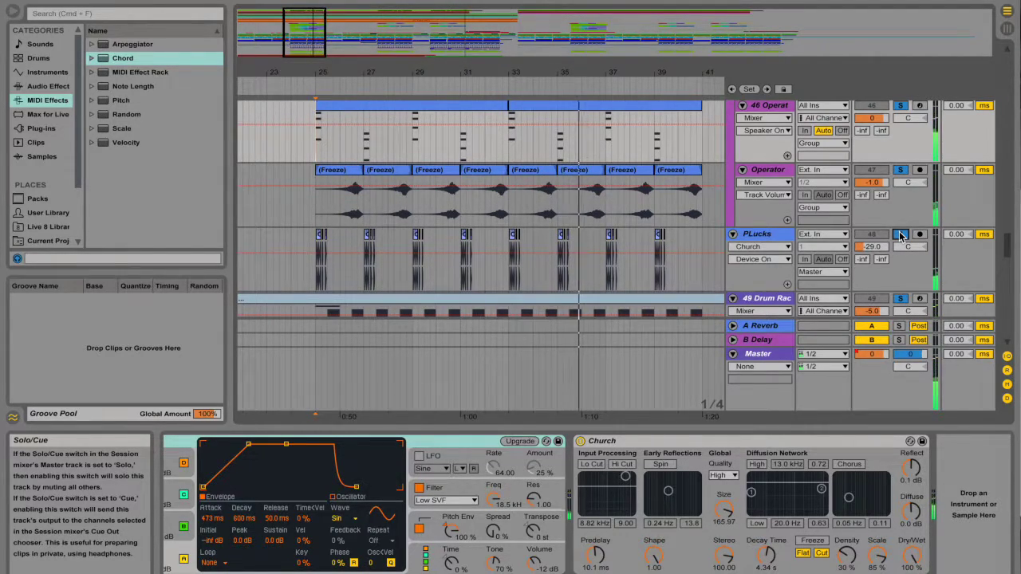
Show the PLucks track's effects and replay from bar 25, isolating PLucks as the only soloed track.
click(772, 238)
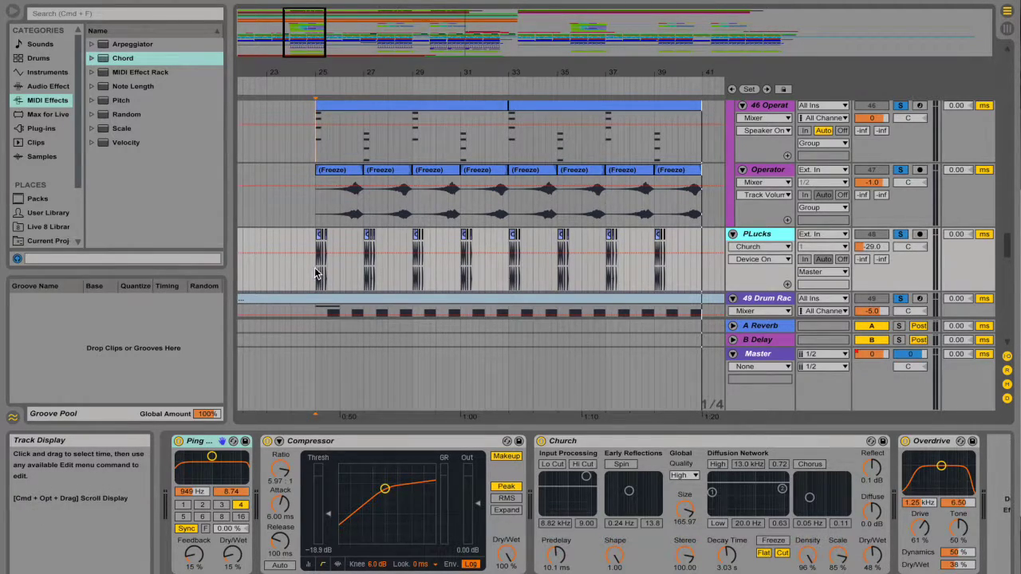
click(317, 374)
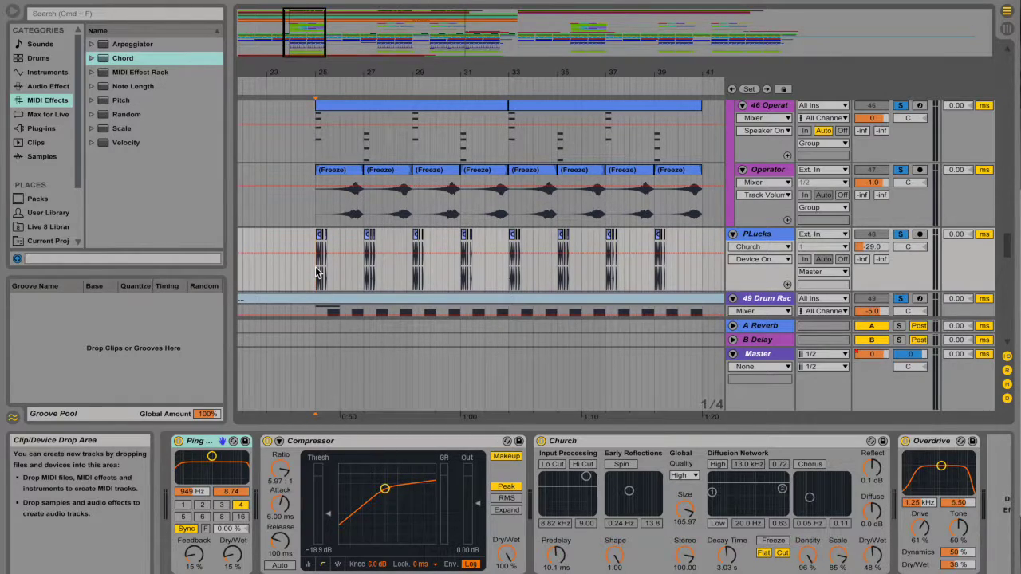
key(space)
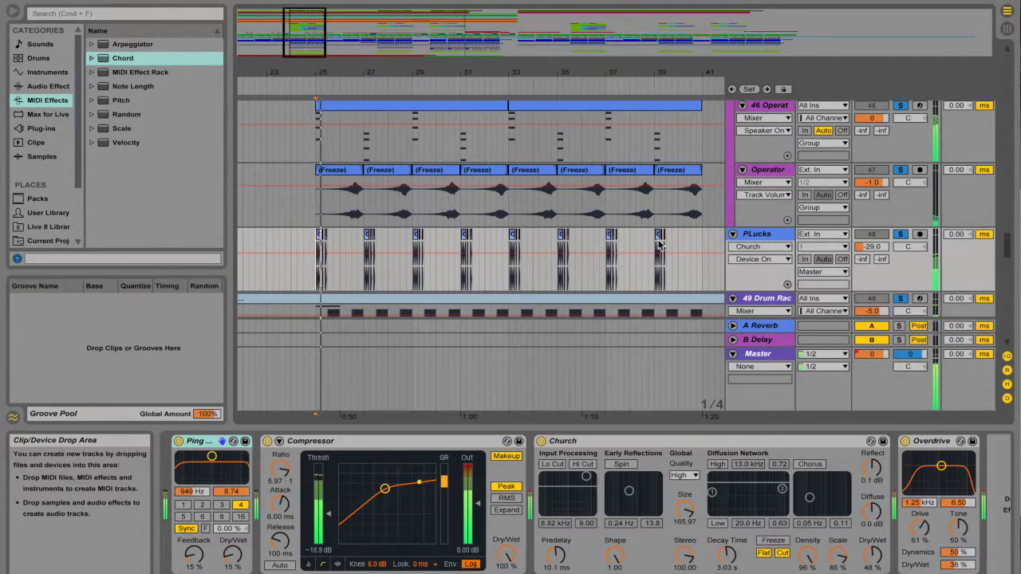
click(899, 235)
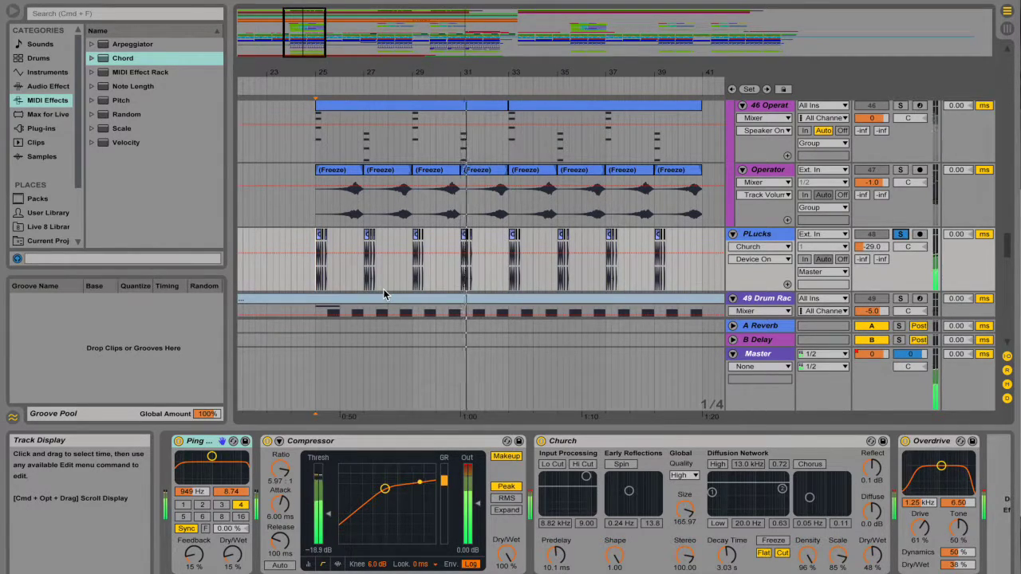
Set the playback start at bar 25 on the SUB track and solo only that track.
scroll(553, 222, up, 1)
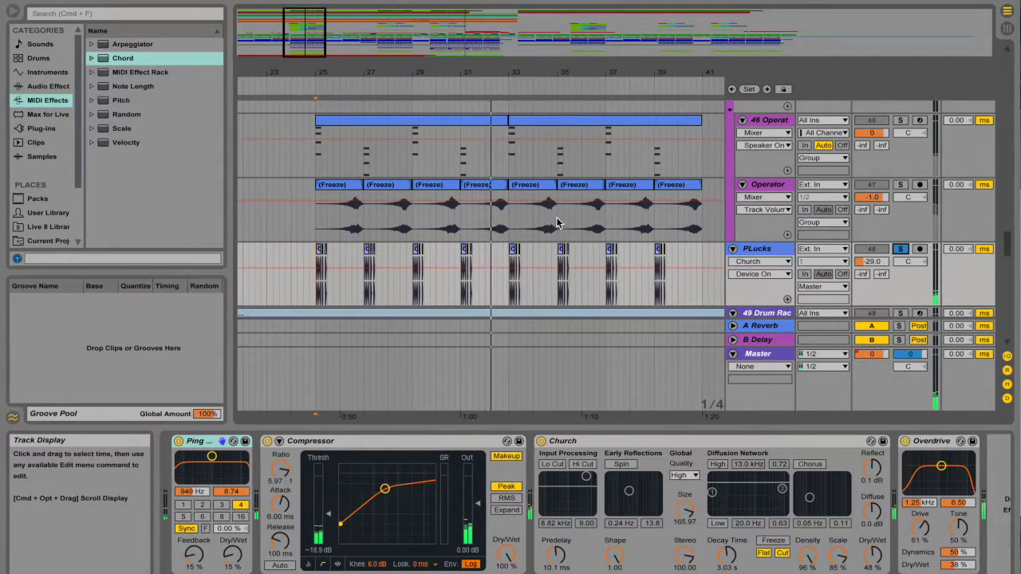
scroll(883, 253, up, 5)
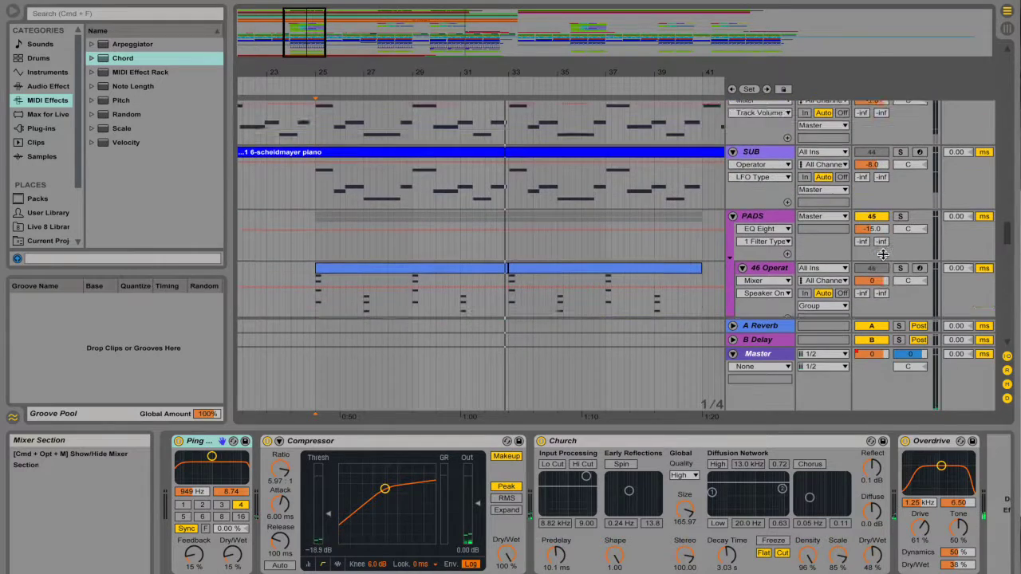
scroll(882, 254, up, 2)
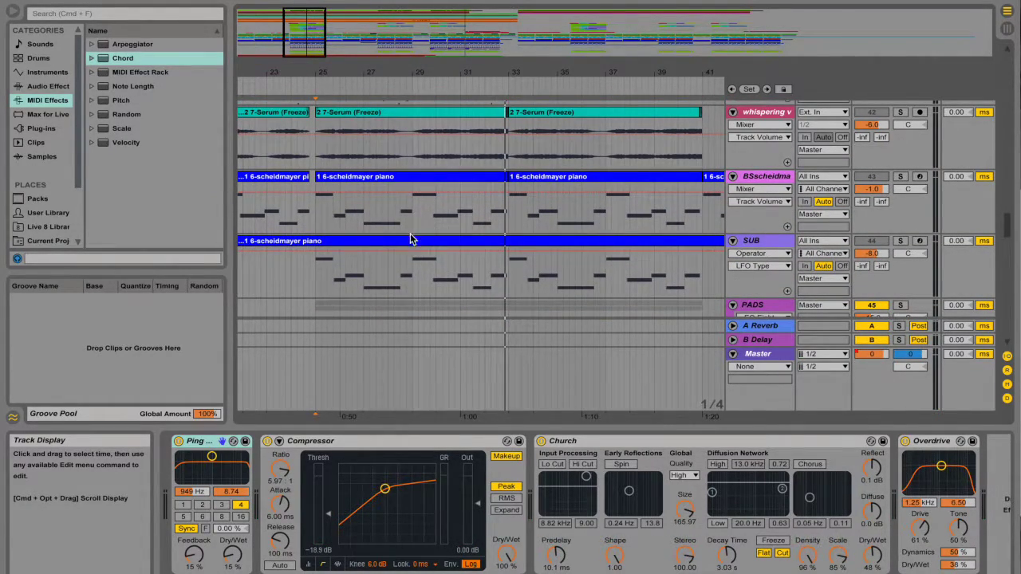
click(316, 280)
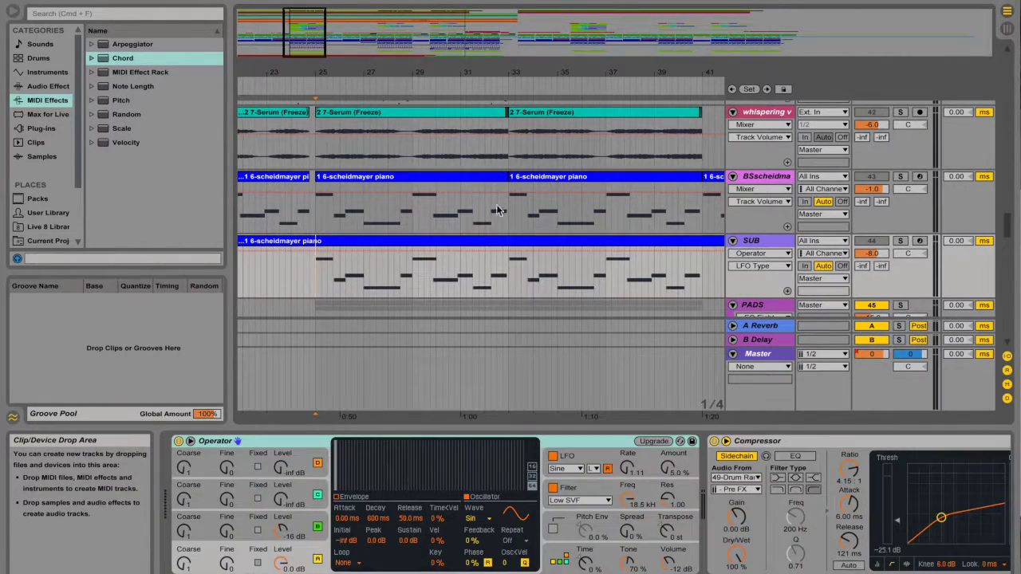
click(900, 241)
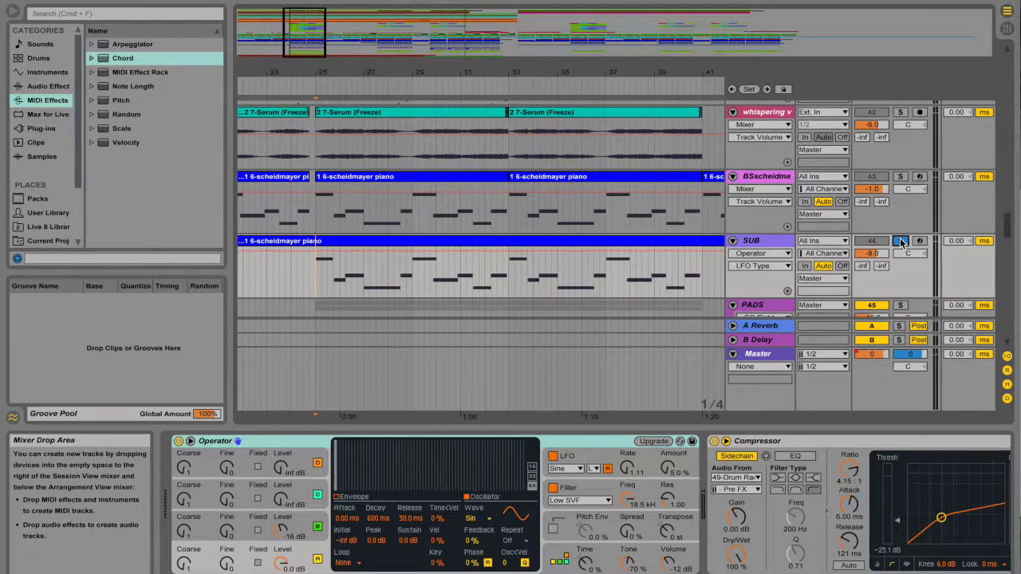
Play the soloed SUB track from bar 25 and view the sidechain Compressor and Utility in its device chain.
key(space)
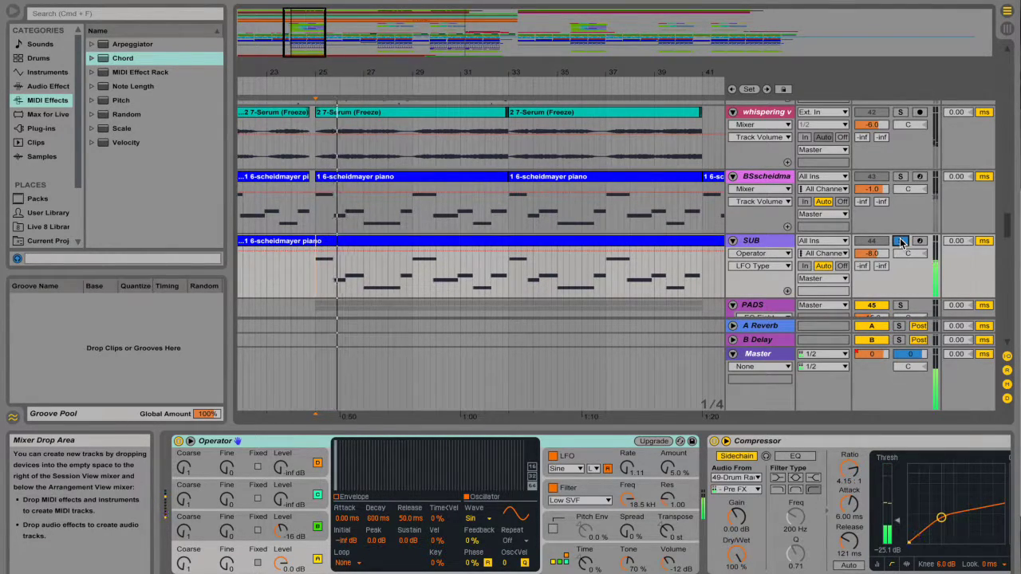
scroll(807, 506, right, 5)
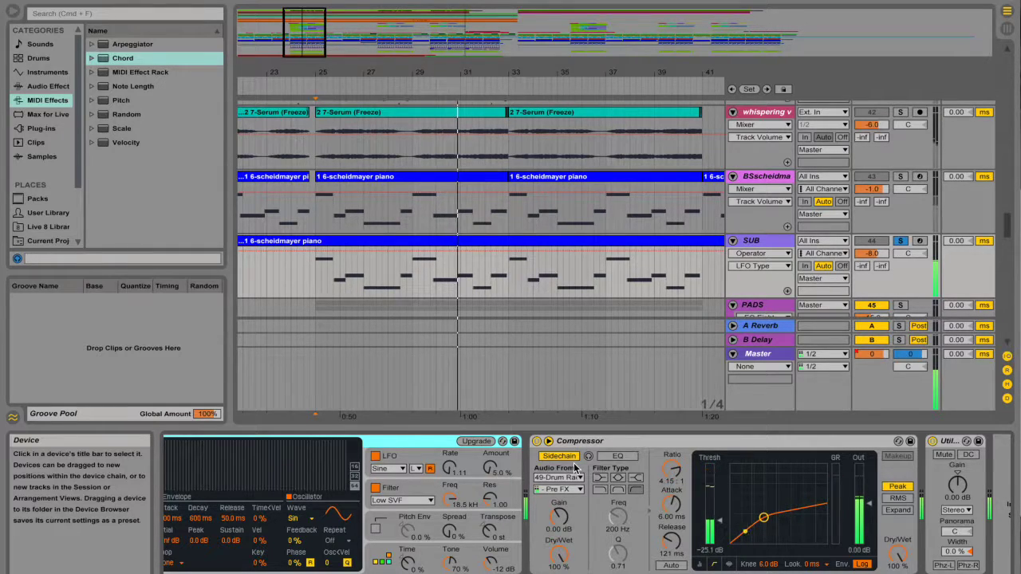
key(space)
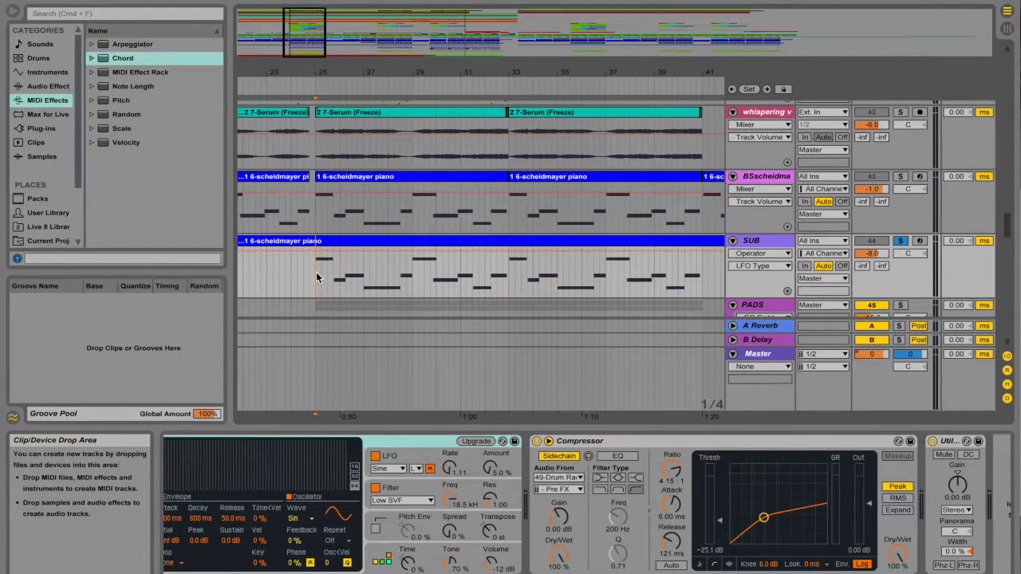
Show bars 17 to 28 and solo the Lead plucky track in place of the whispering v track.
scroll(316, 272, up, 5)
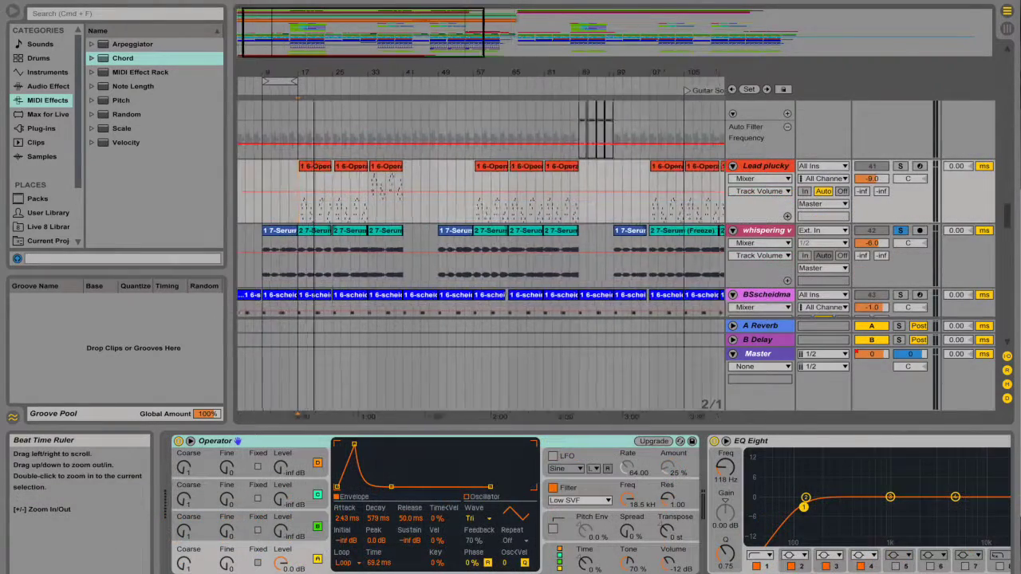
drag(313, 73, 314, 82)
scroll(435, 168, left, 4)
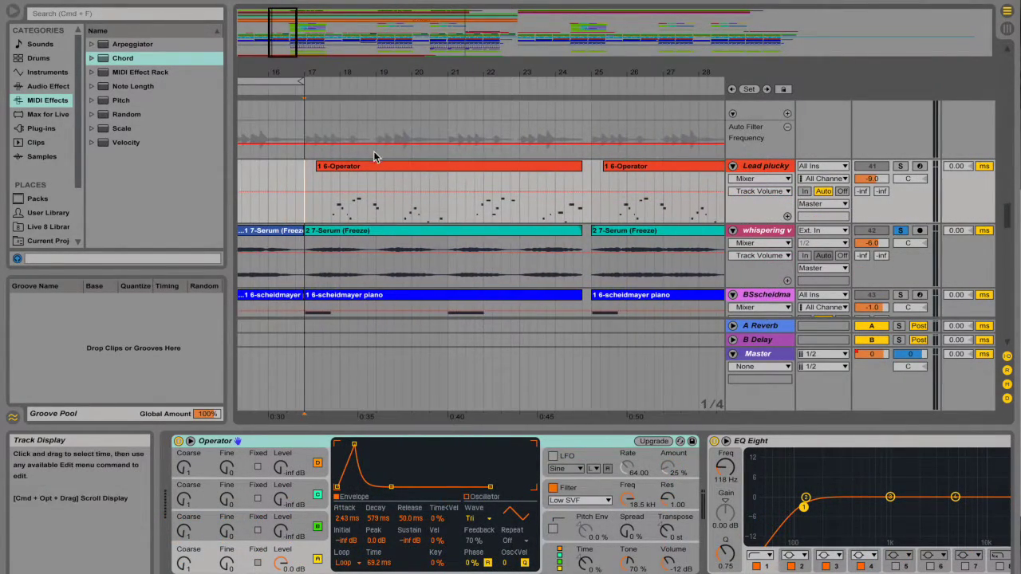
click(765, 168)
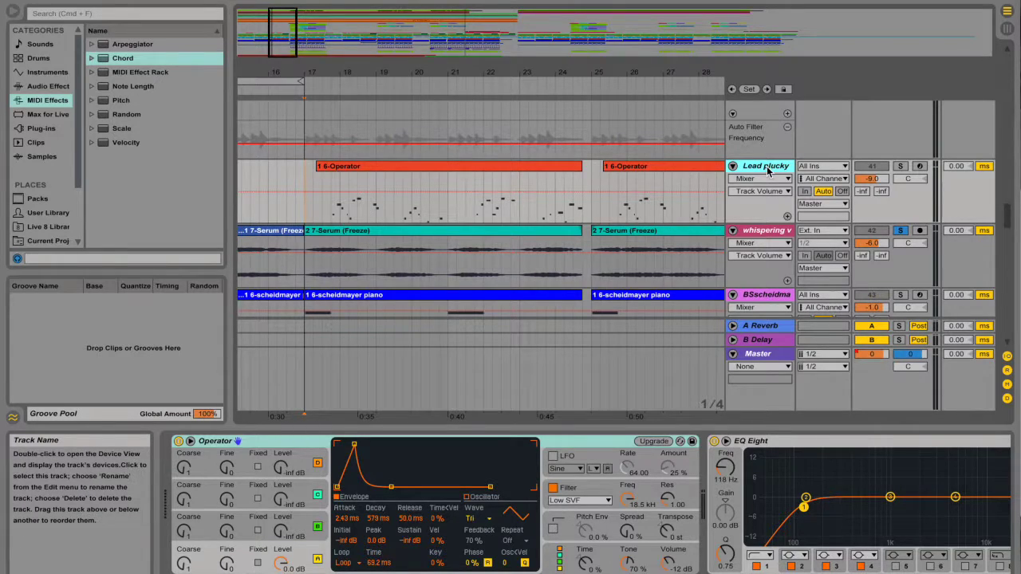
click(901, 232)
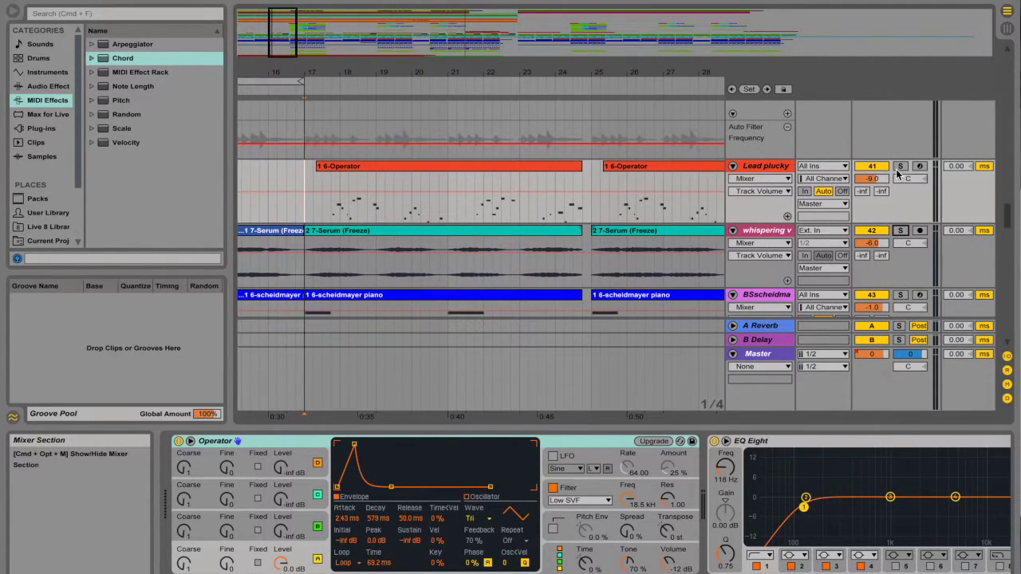
click(899, 167)
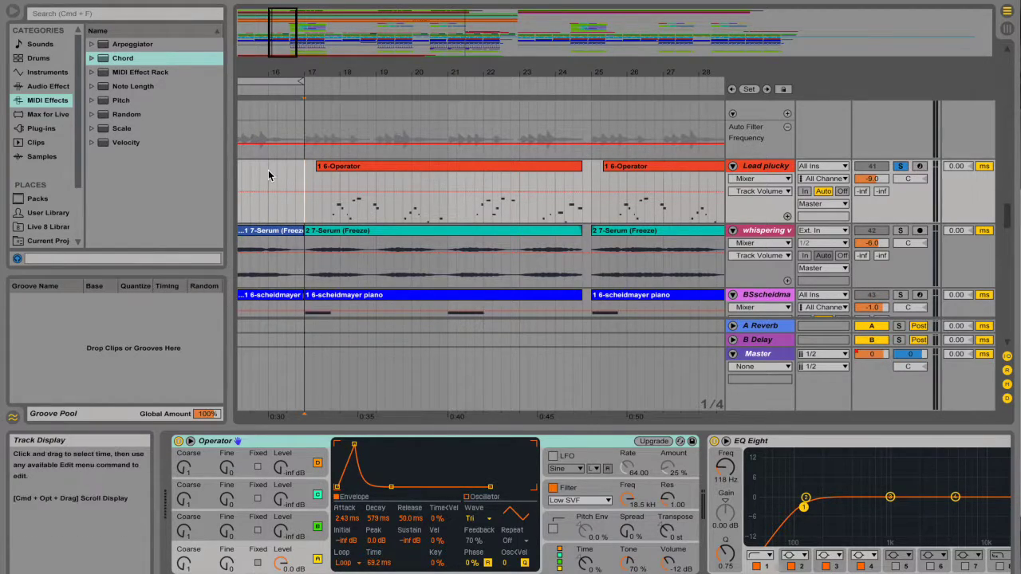
Play the soloed Lead plucky track from bar 17 and set the Master's cue volume to -12.1.
key(space)
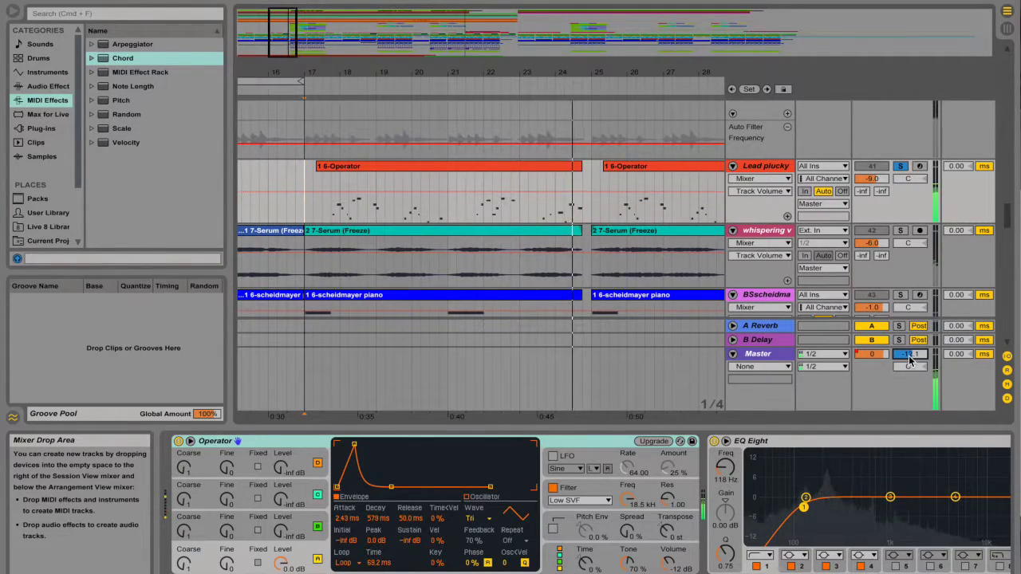
key(space)
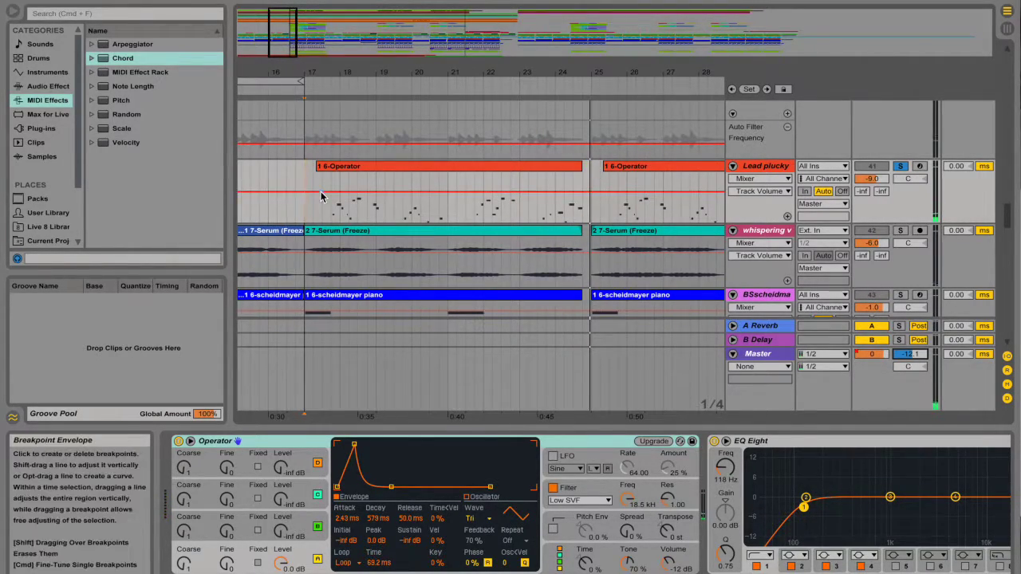
Select bars 17 to 25 on the Lead plucky track, turn off its solo and play the full mix.
drag(303, 180, 590, 185)
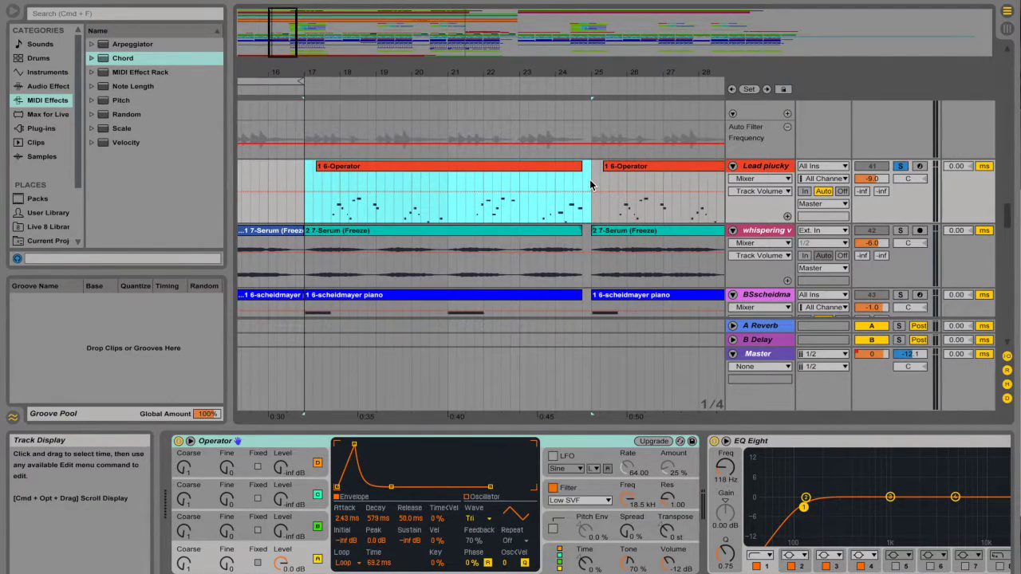
click(900, 166)
key(space)
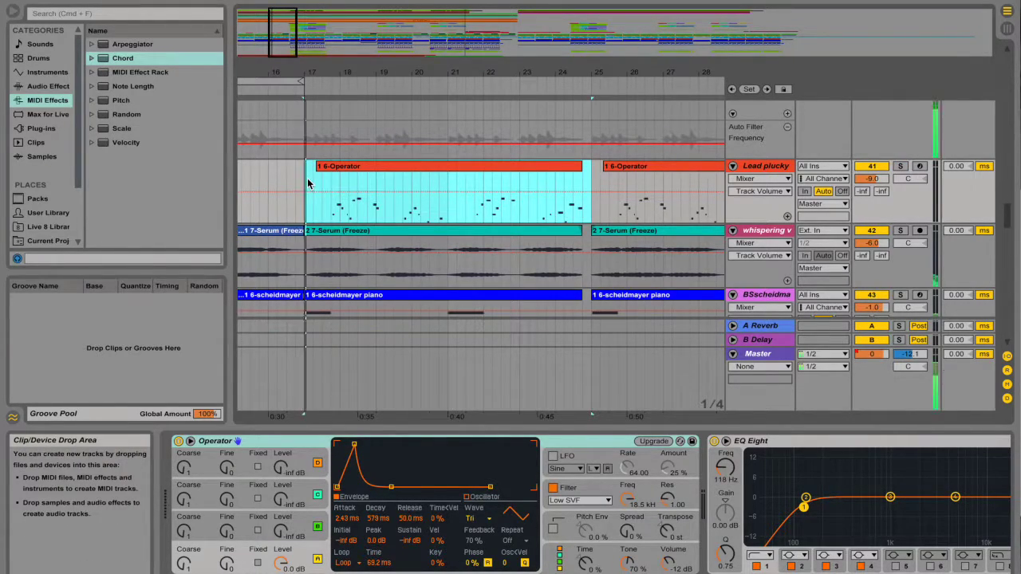
Examine the tracks above Lead plucky, from Foot steps and the guitars to the vocal and harmony groups, during playback.
scroll(650, 166, up, 2)
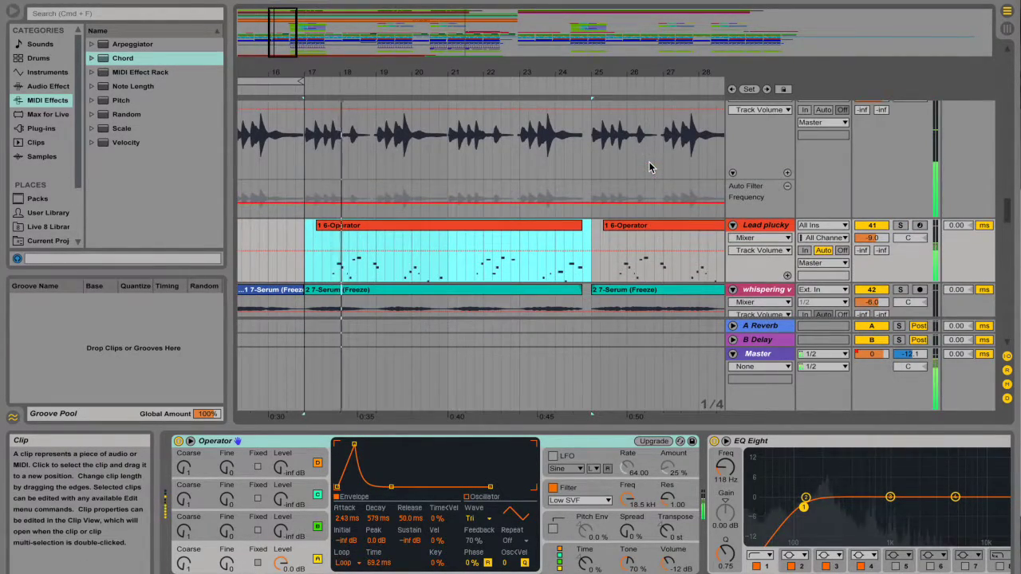
scroll(650, 166, up, 3)
scroll(650, 166, up, 6)
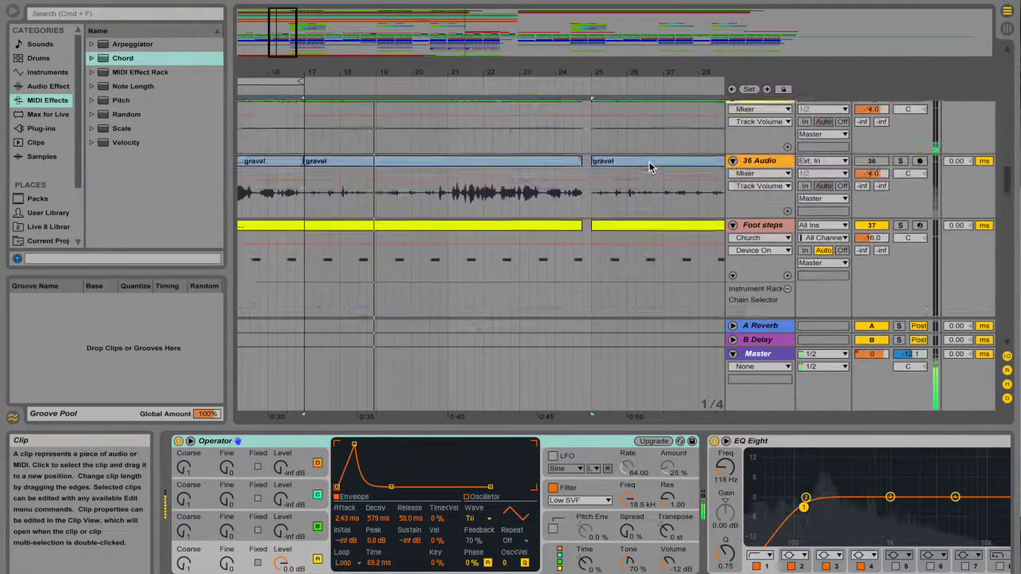
scroll(649, 167, up, 5)
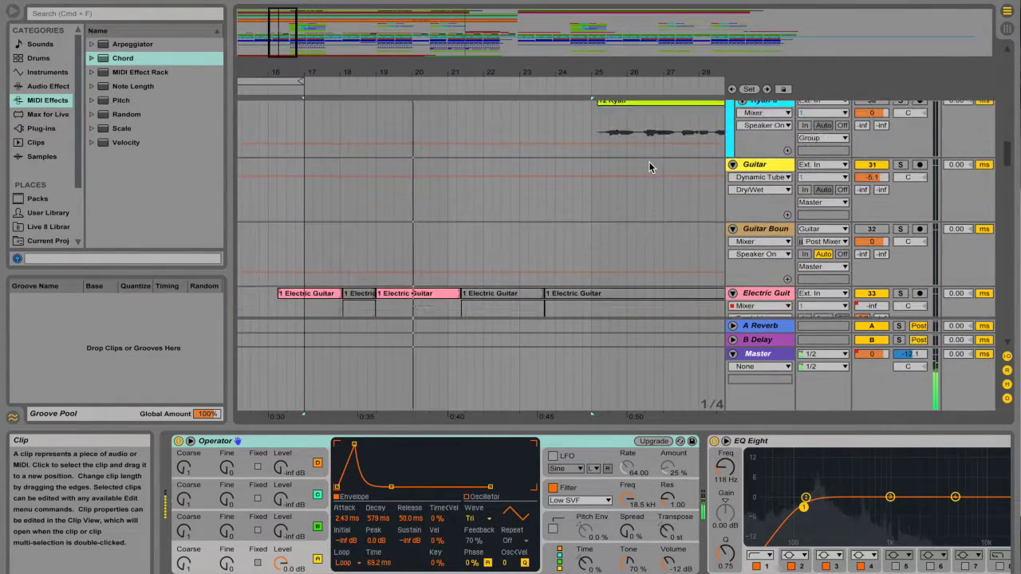
scroll(648, 166, up, 8)
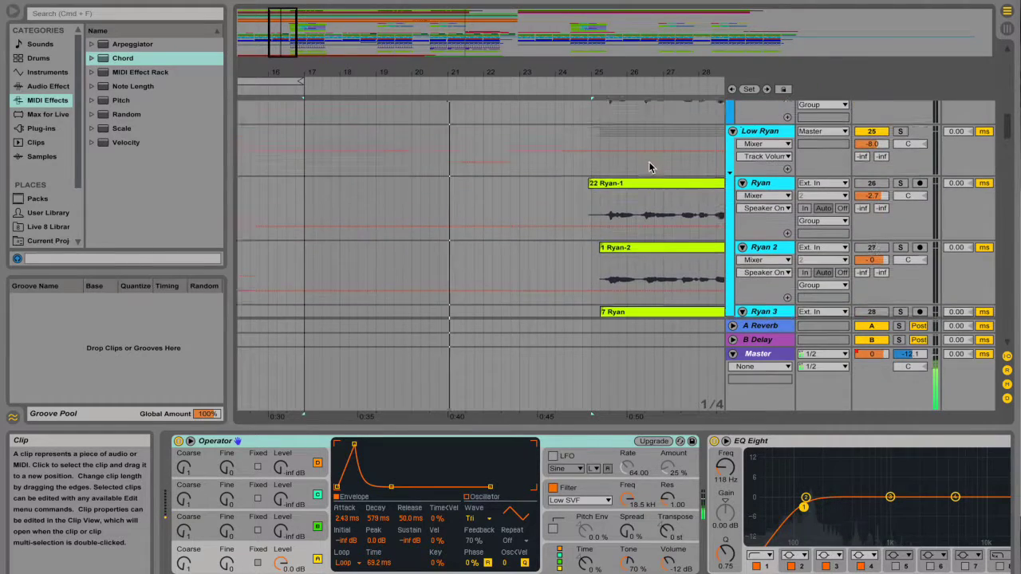
scroll(649, 166, up, 6)
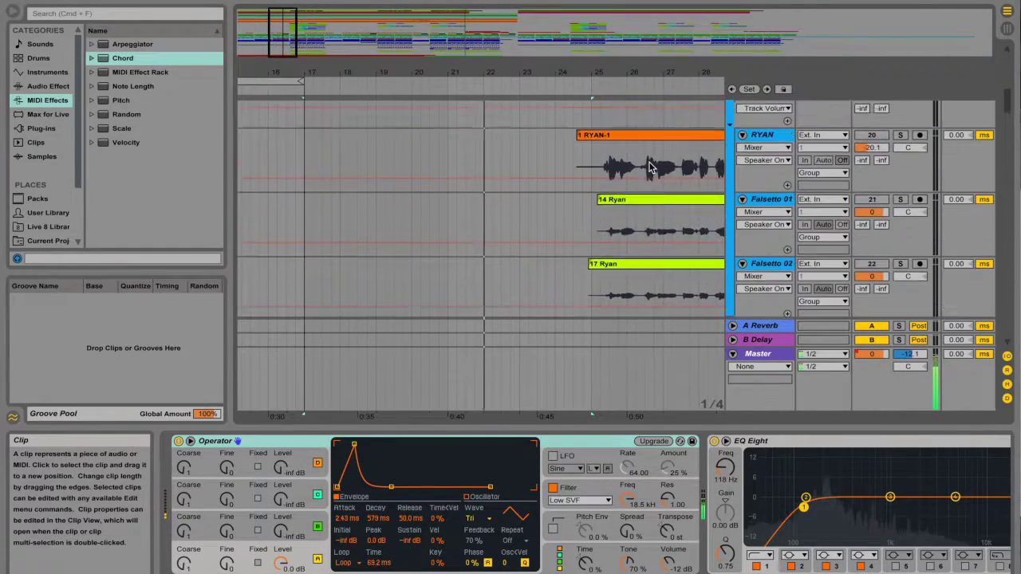
scroll(649, 167, up, 3)
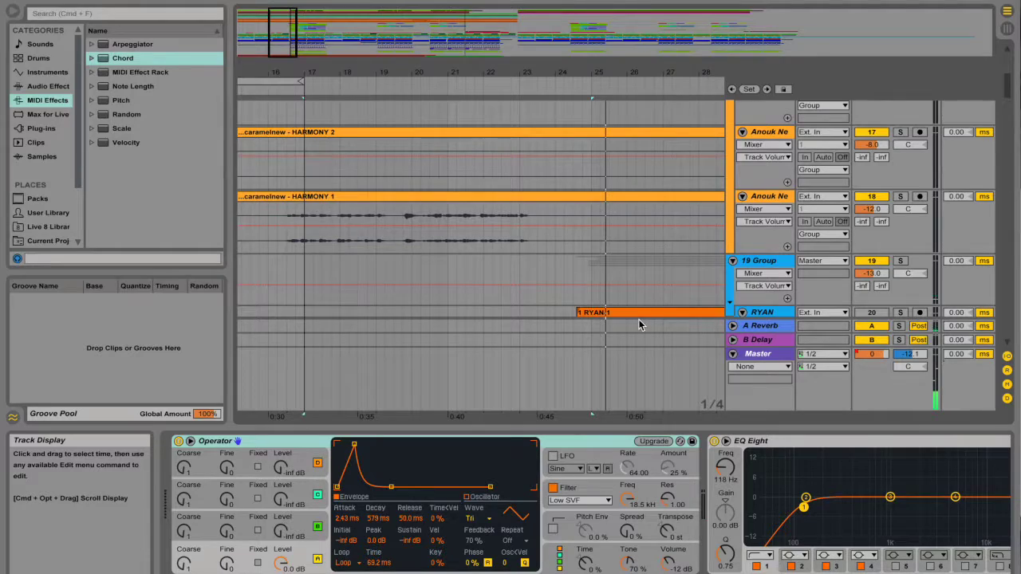
Look over the foot steps, piano, riser, frogs, gravel and low vocal clips around the section change at bar 25.
scroll(638, 324, down, 10)
scroll(638, 325, down, 15)
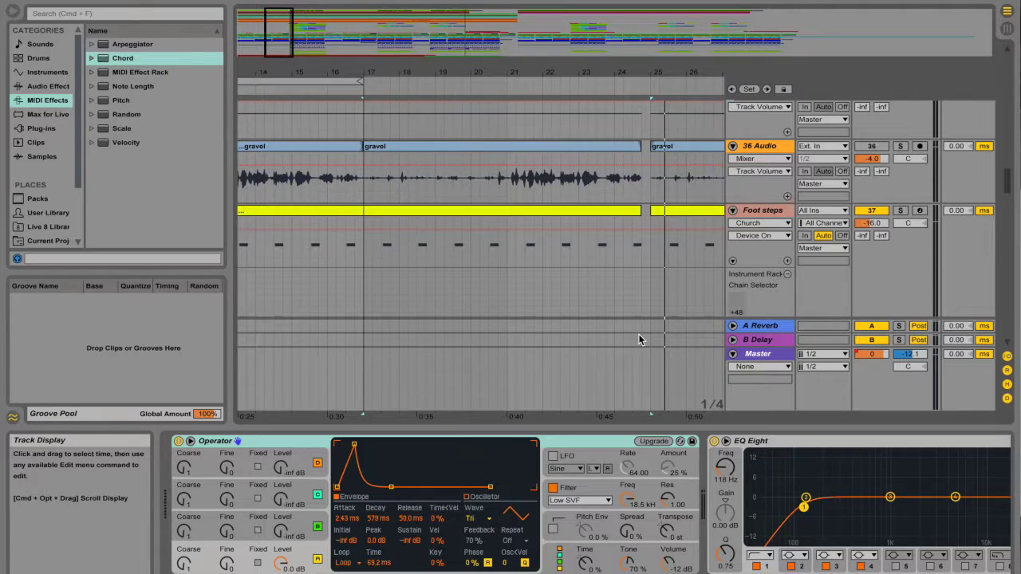
scroll(624, 253, right, 5)
scroll(625, 253, down, 5)
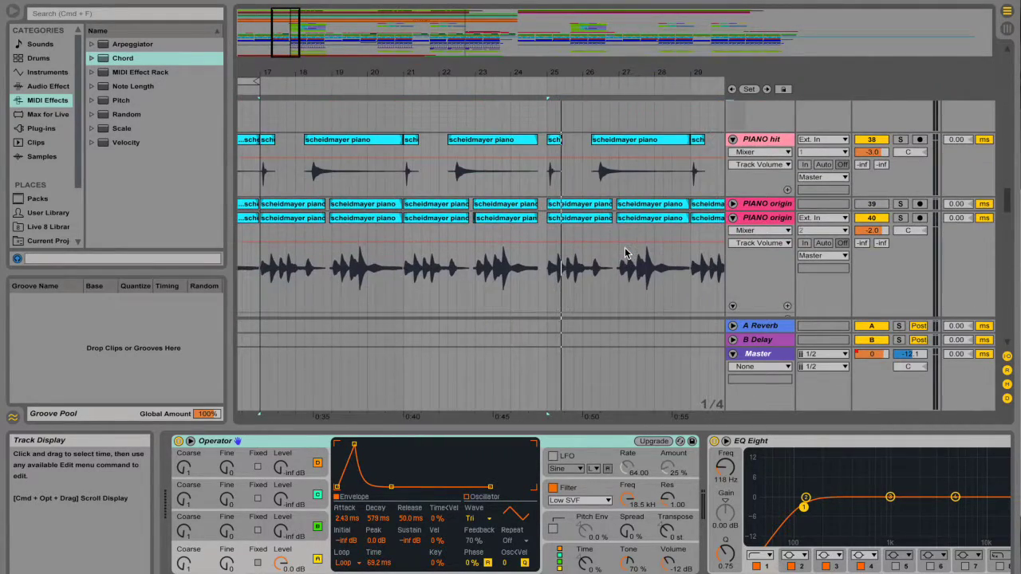
scroll(624, 252, up, 8)
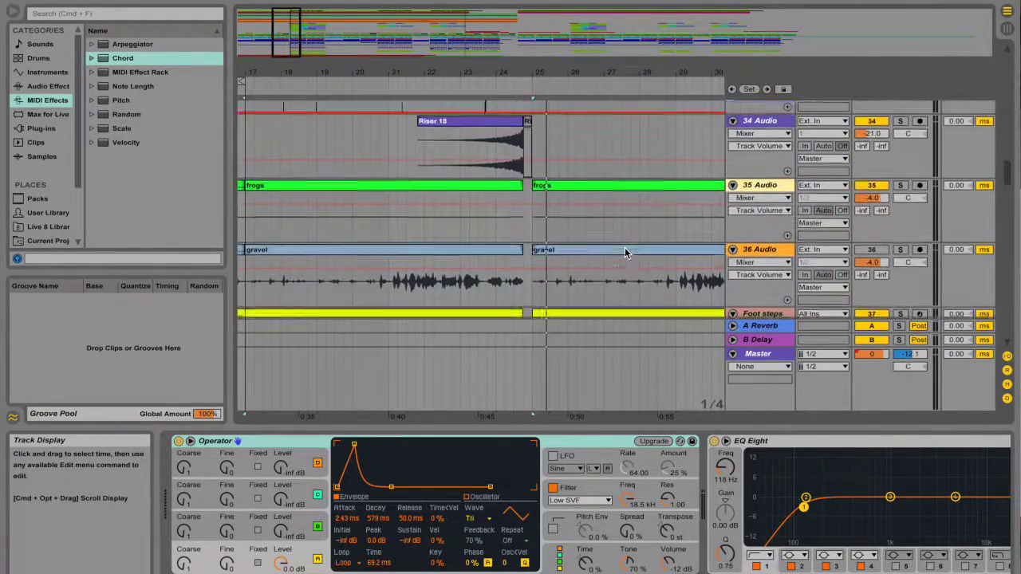
scroll(625, 249, up, 6)
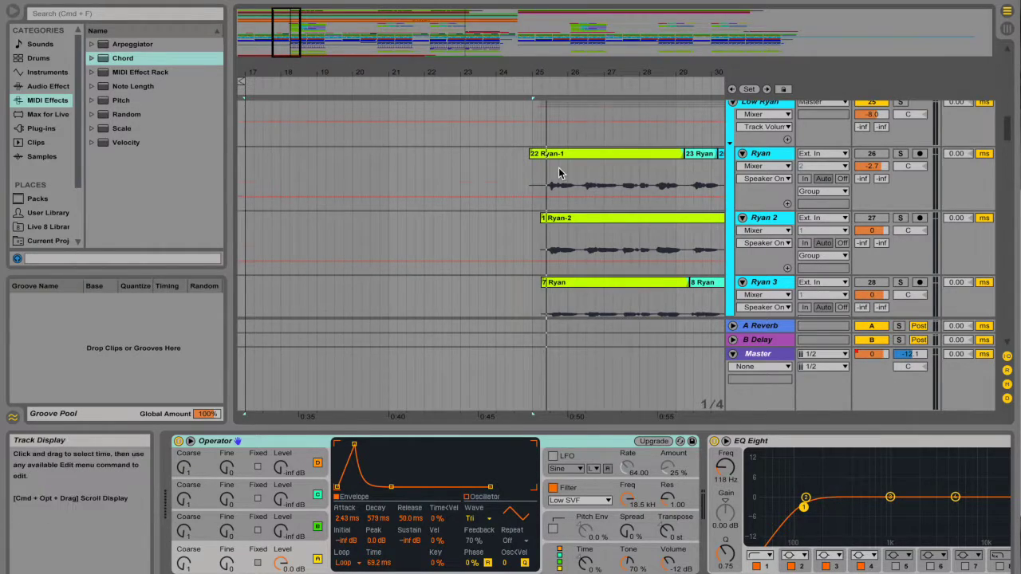
scroll(559, 169, down, 10)
scroll(559, 169, down, 8)
scroll(560, 173, down, 4)
scroll(560, 173, up, 5)
Examine the wider arrangement from bar 1 to the Guitar Solo marker, covering claps, Clave, SUB, PADS, Hook Plucks and guitar chord tracks.
drag(529, 71, 449, 71)
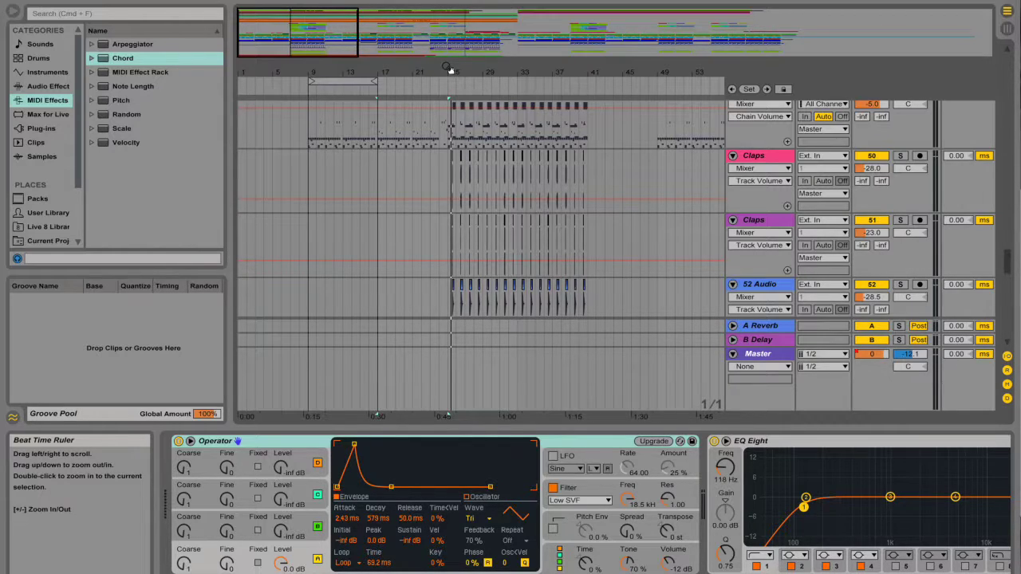
scroll(453, 240, right, 10)
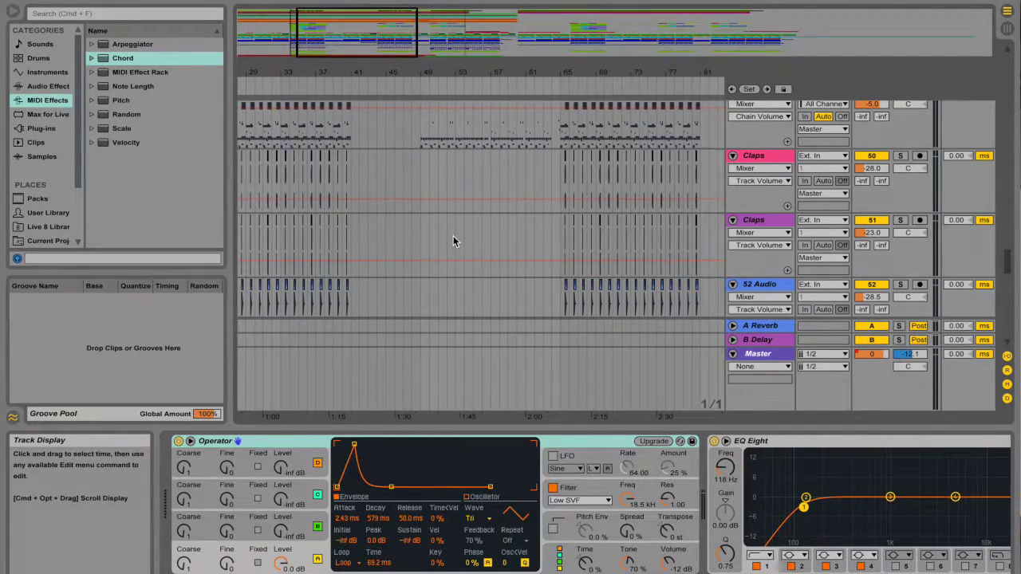
scroll(453, 242, up, 3)
scroll(453, 241, down, 5)
scroll(453, 242, up, 5)
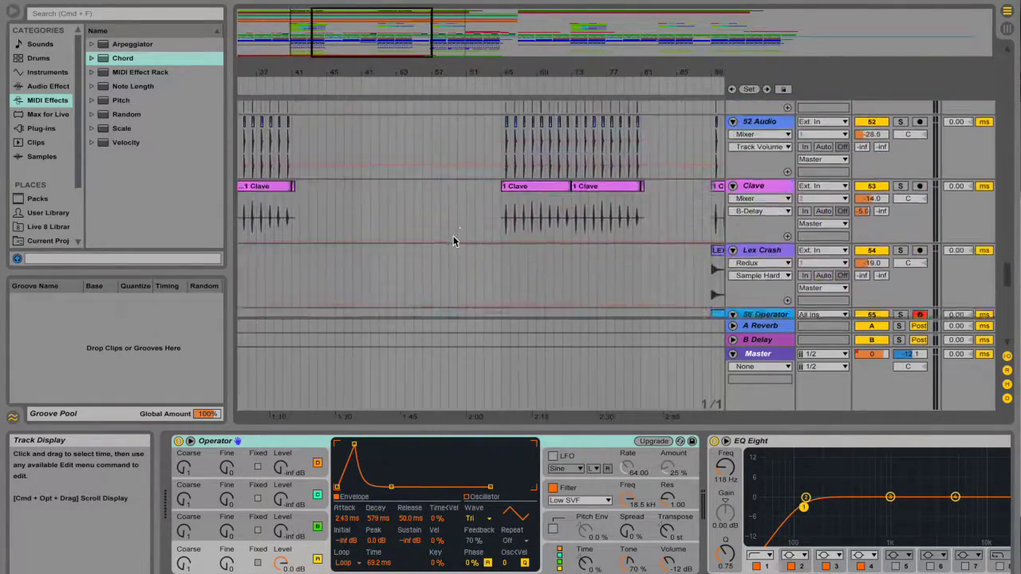
scroll(453, 242, right, 15)
scroll(453, 241, down, 8)
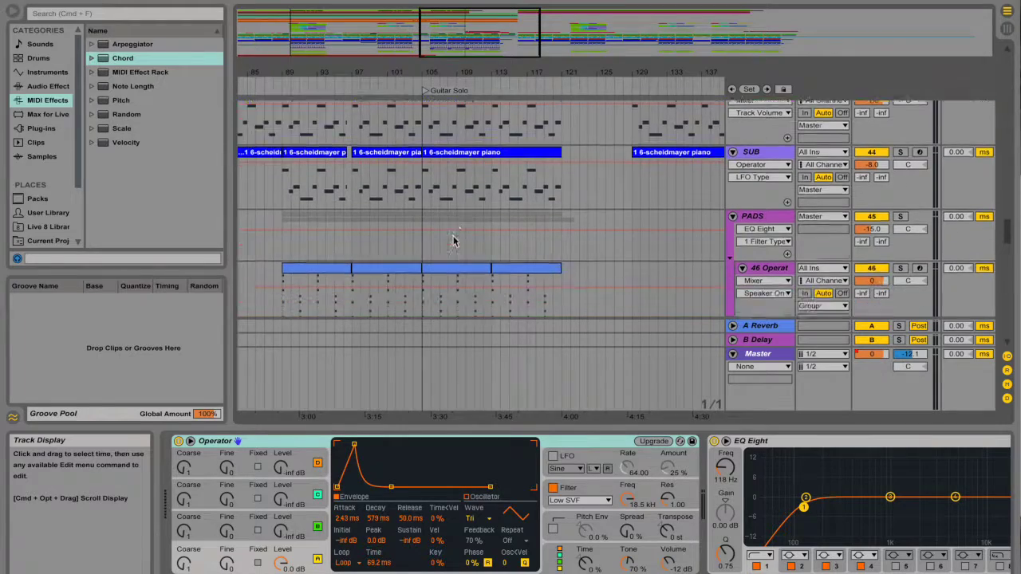
scroll(453, 241, down, 10)
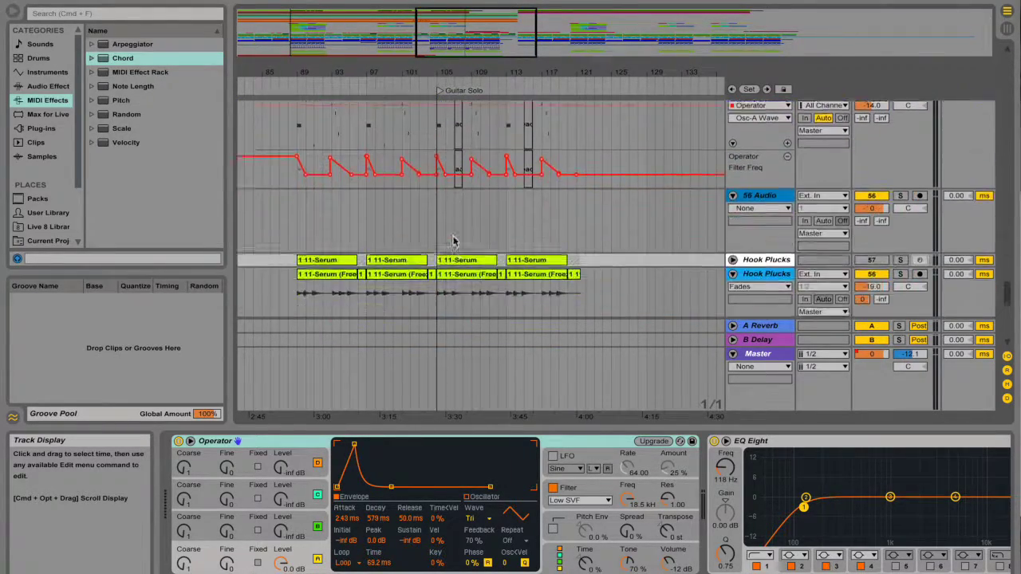
scroll(453, 242, down, 2)
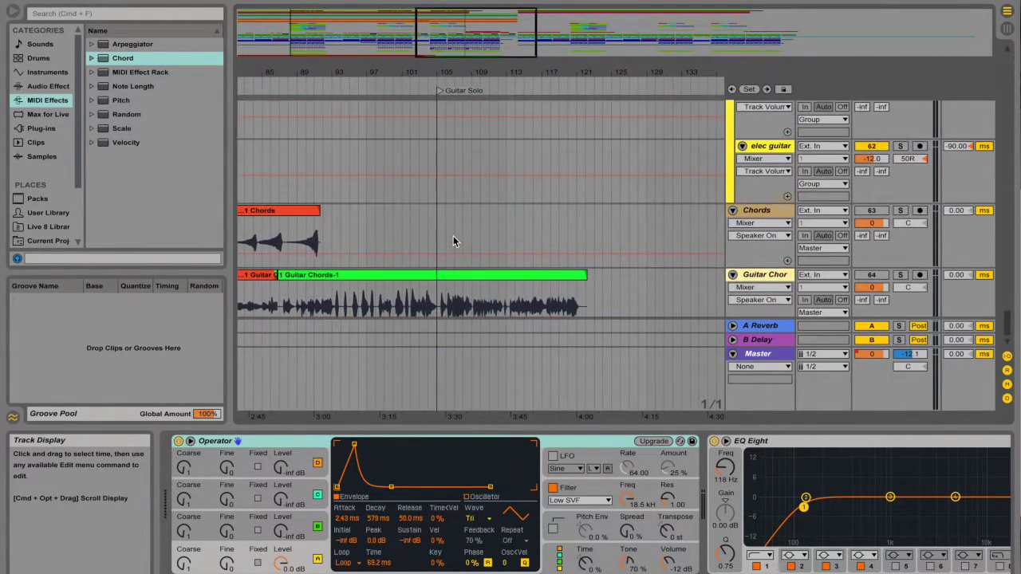
Examine the layers around the Guitar Solo marker, from Hook Plucks through percussion, pads, Lead plucky and piano to the gravel and riser tracks.
scroll(453, 242, up, 5)
scroll(453, 241, up, 8)
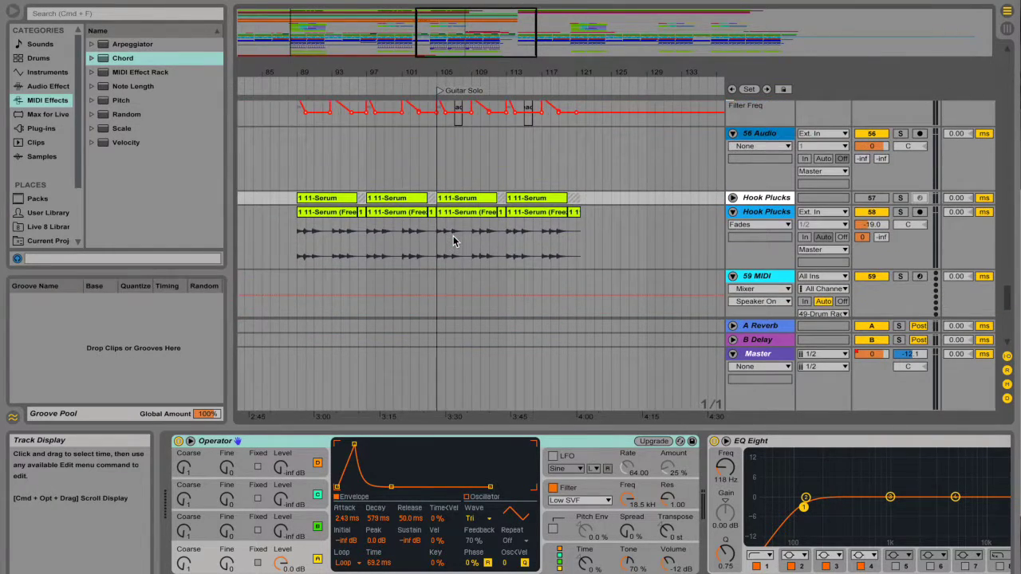
scroll(453, 241, up, 5)
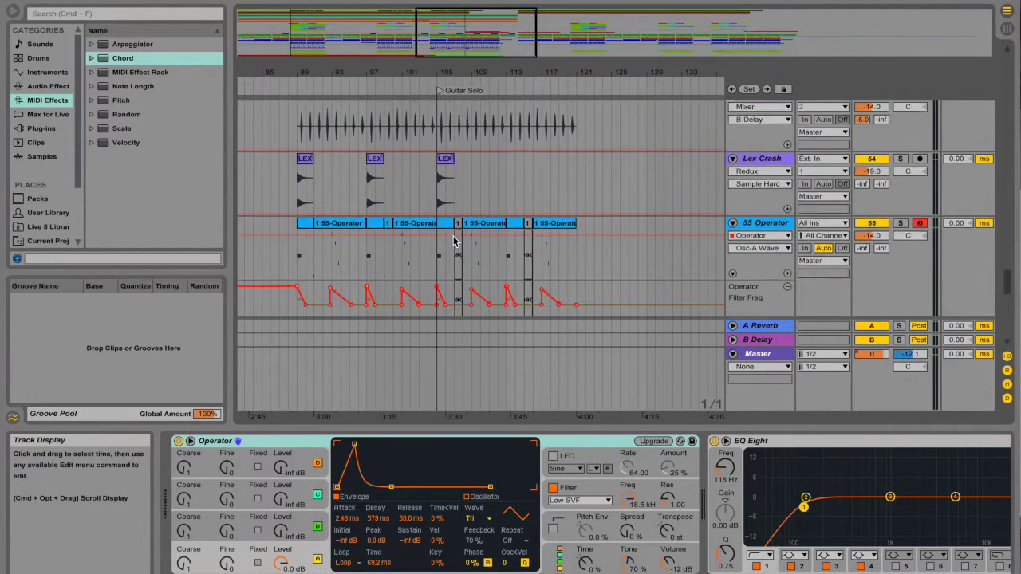
scroll(453, 241, up, 6)
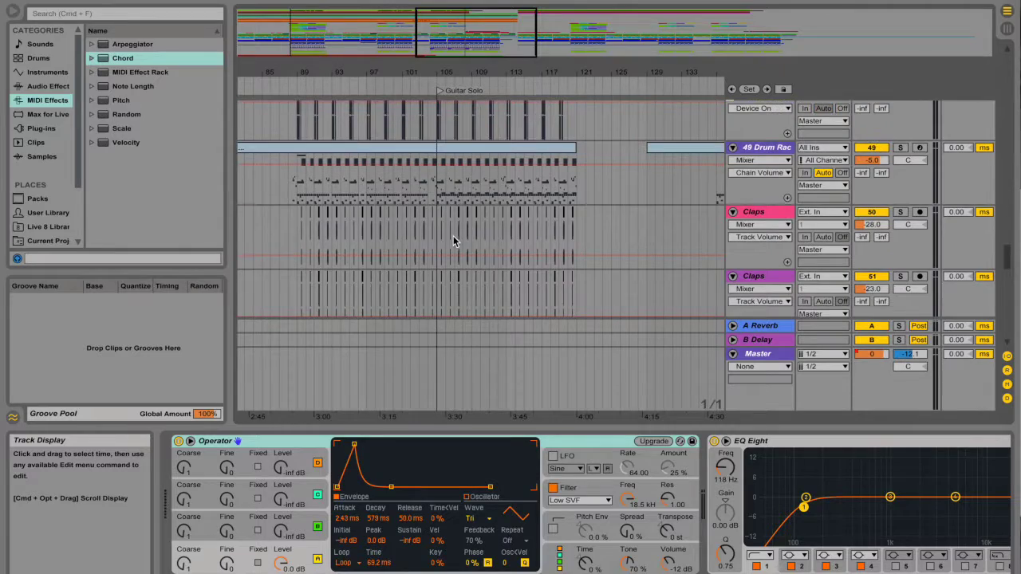
scroll(453, 241, up, 7)
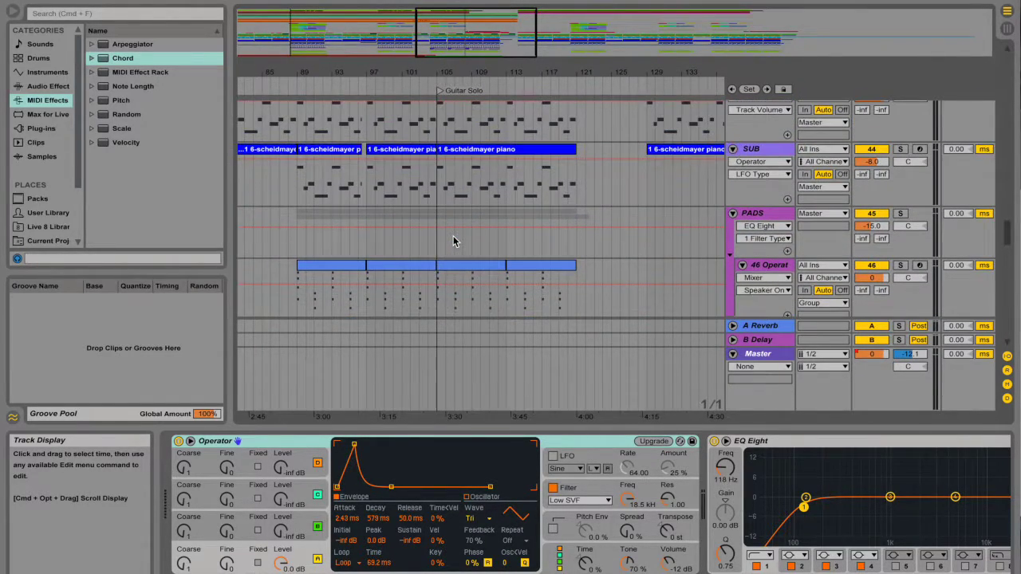
scroll(453, 241, up, 6)
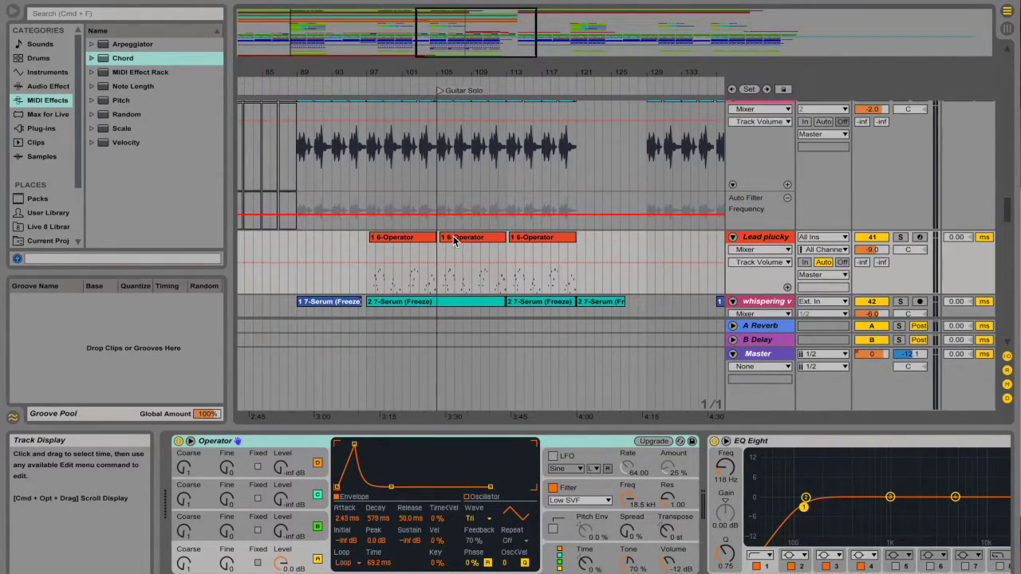
scroll(453, 241, up, 6)
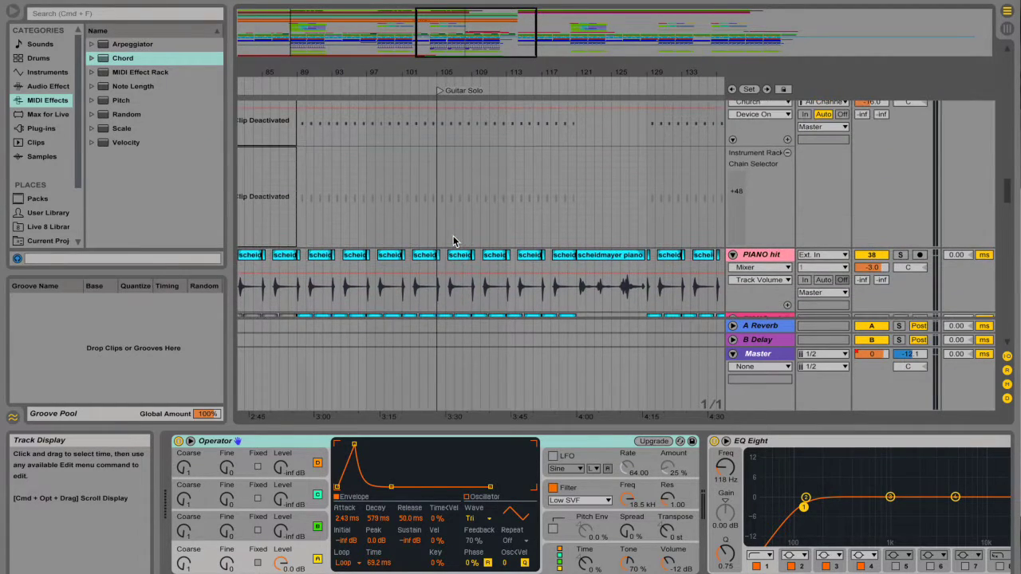
scroll(453, 241, up, 6)
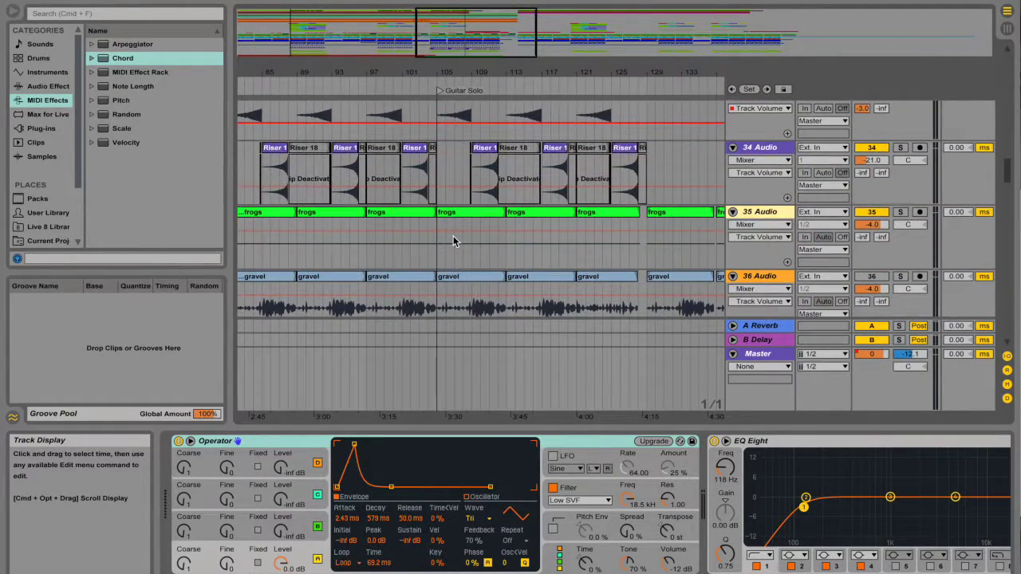
Solo the Guitar track for playback from the Guitar Solo marker and examine its effects chain from Dynamic Tube through EQ Eight to Auto Pan.
scroll(453, 241, up, 3)
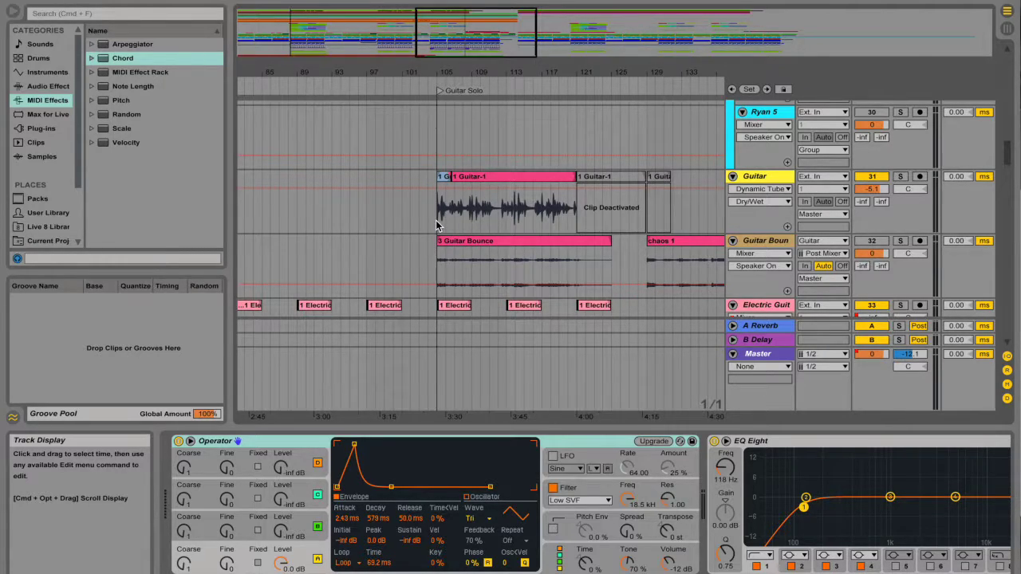
click(436, 225)
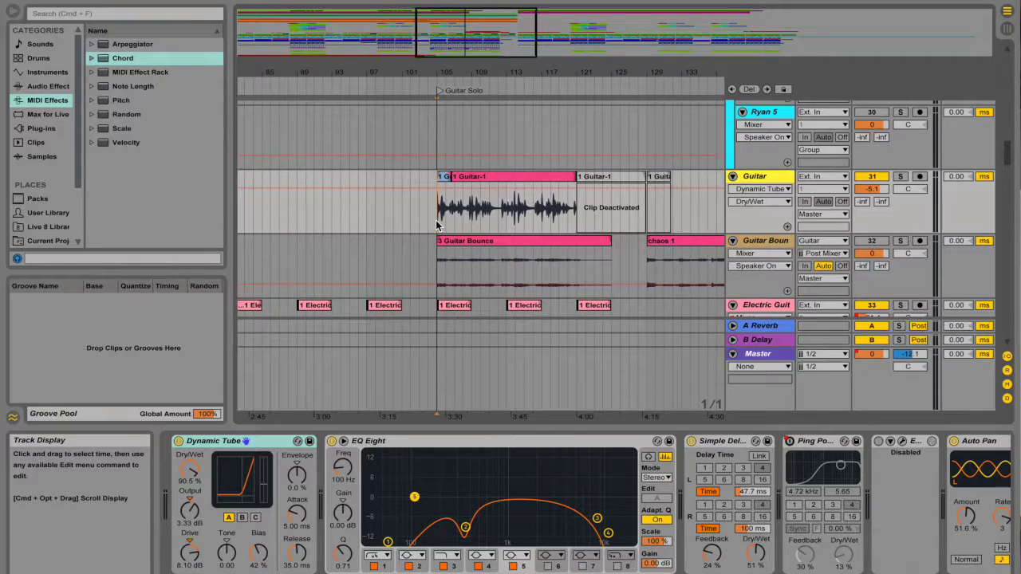
click(899, 176)
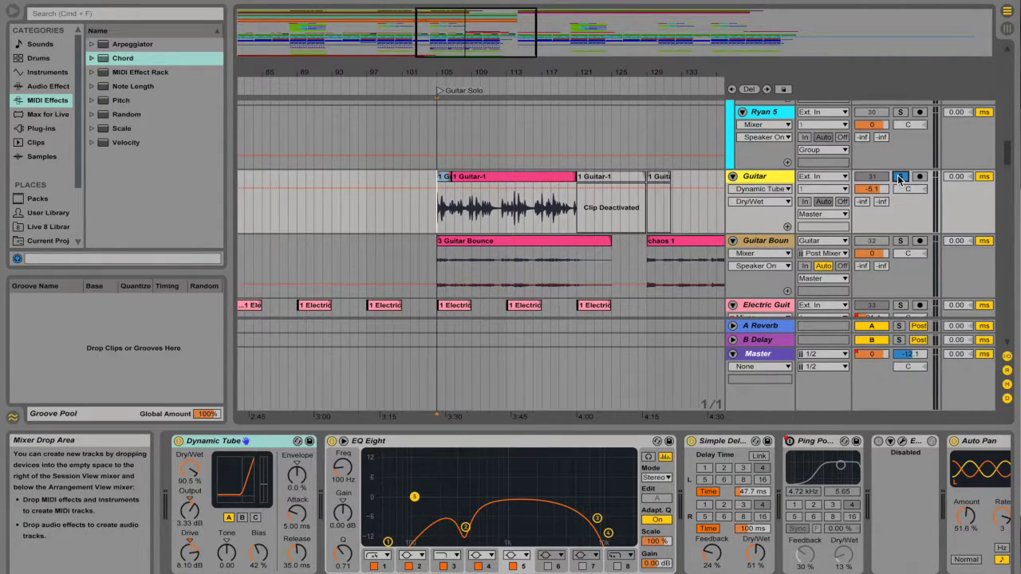
key(space)
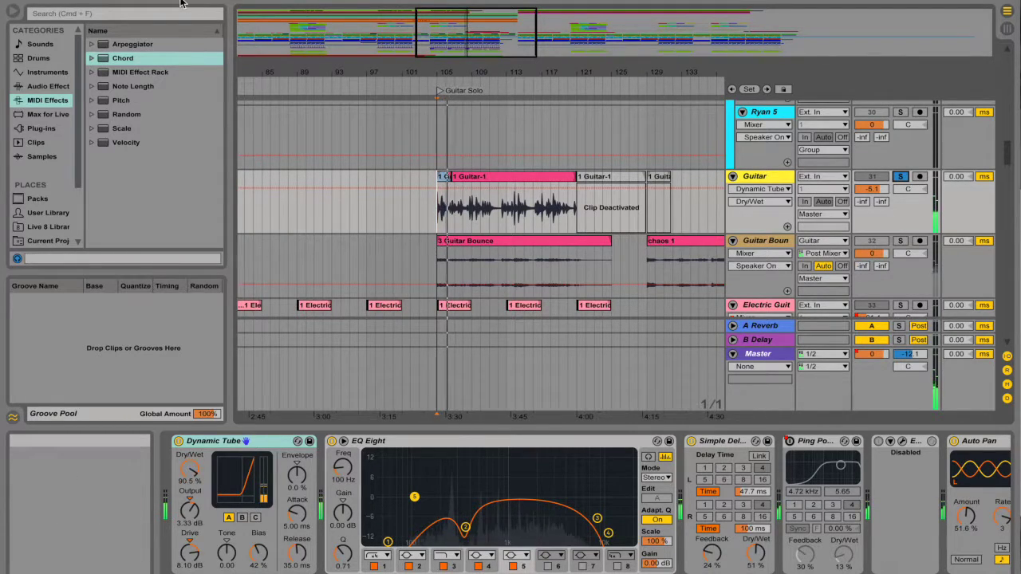
key(space)
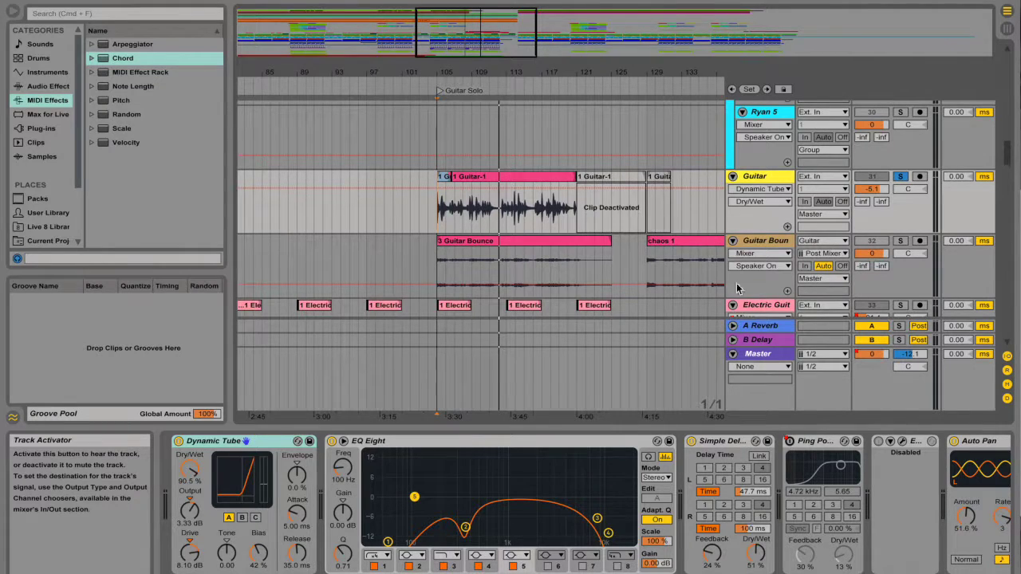
scroll(245, 504, right, 5)
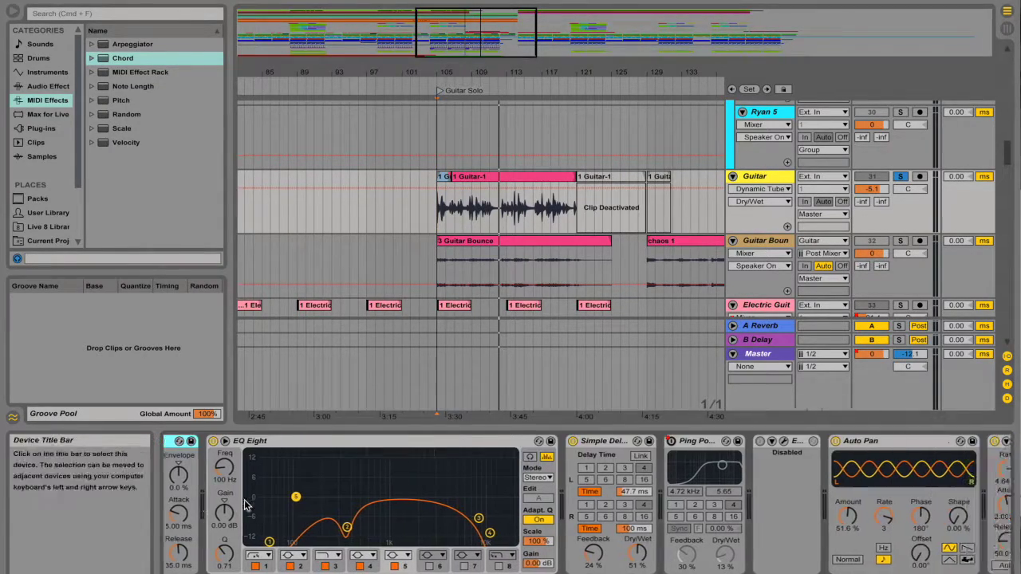
scroll(245, 504, left, 5)
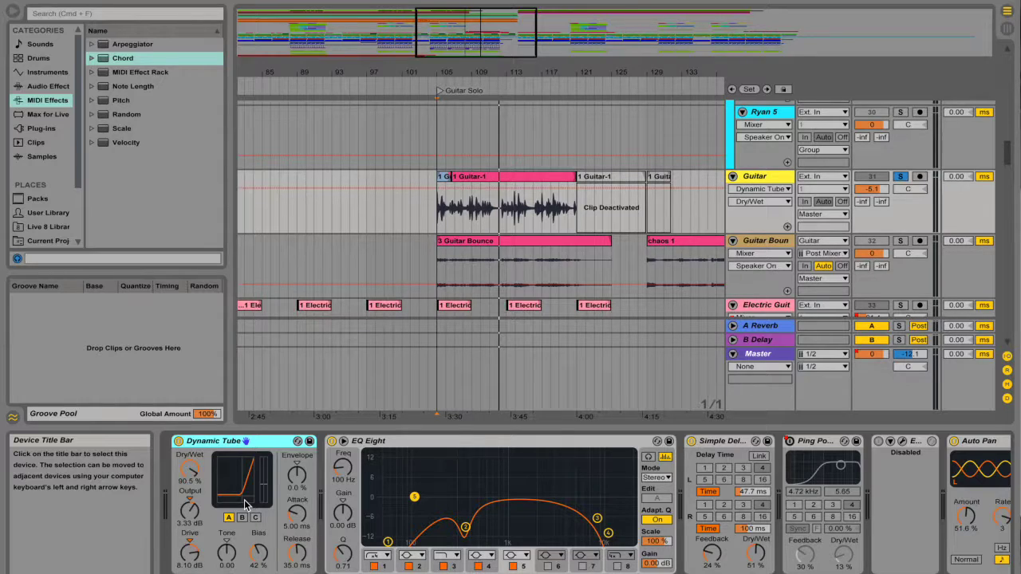
Return to the early part of the arrangement and play the full mix from bar 25, where the Claps clips begin.
drag(397, 73, 380, 16)
scroll(404, 172, up, 15)
scroll(403, 172, up, 5)
drag(252, 76, 253, 159)
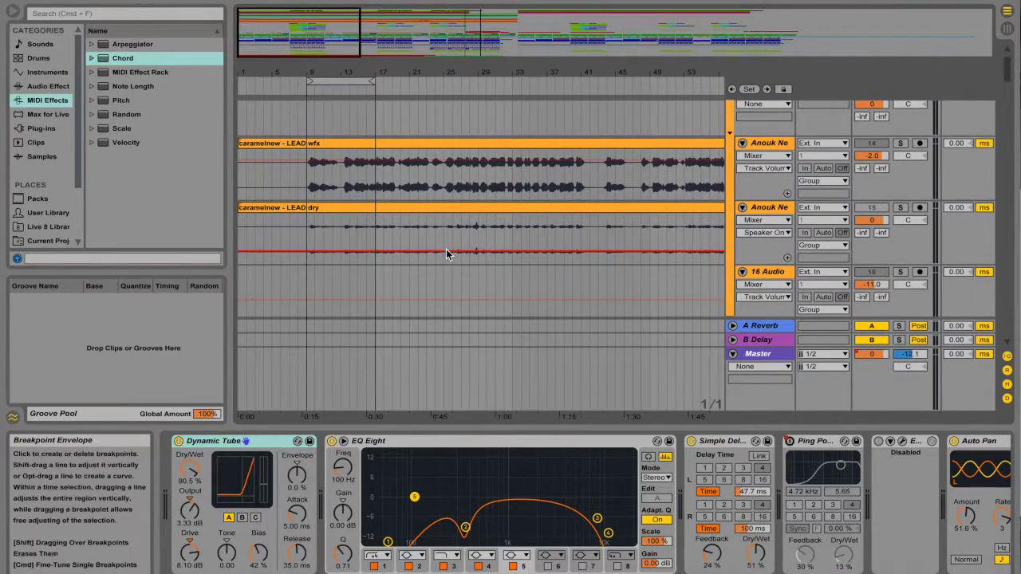
scroll(446, 253, down, 10)
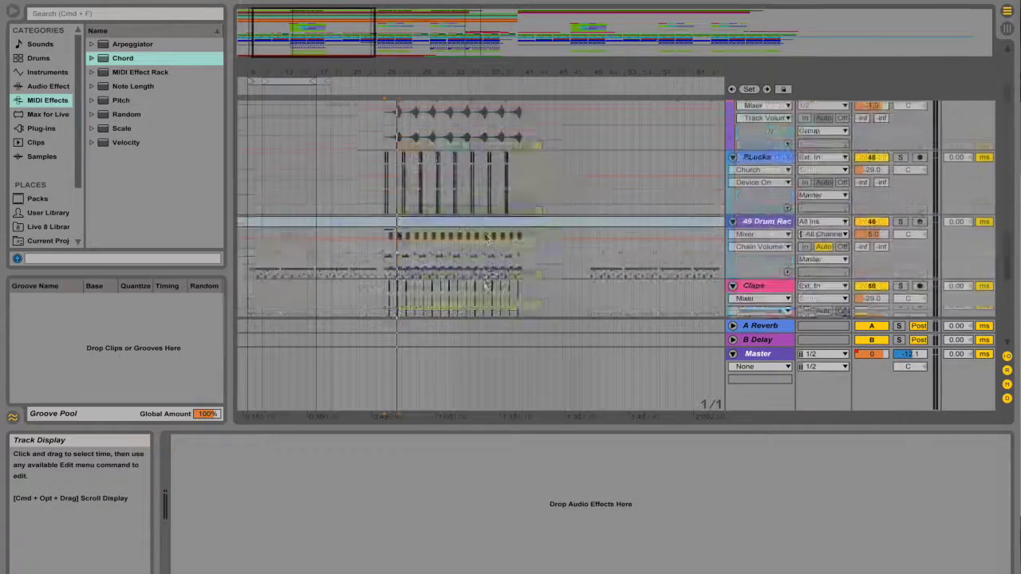
scroll(484, 263, down, 3)
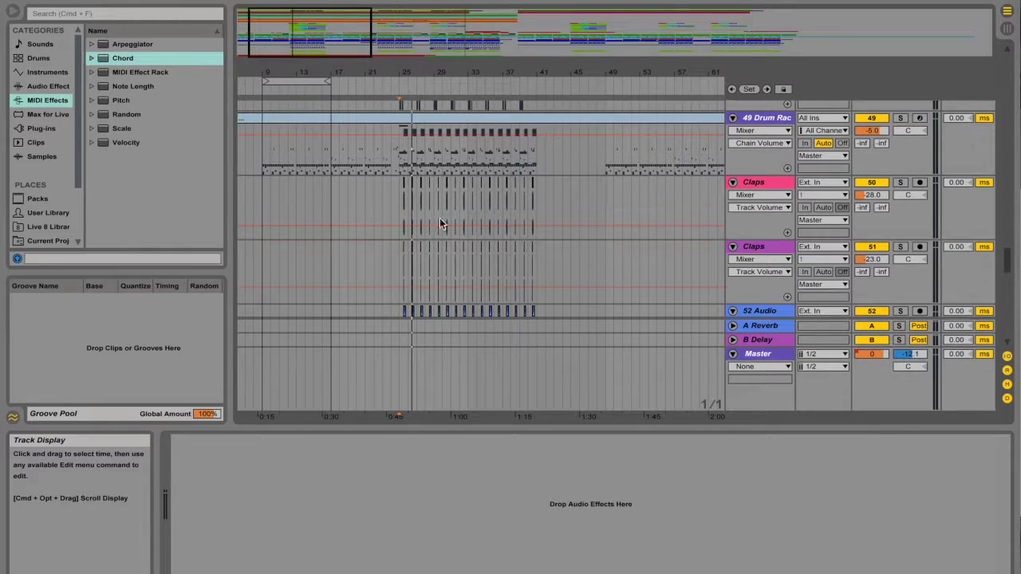
click(398, 202)
key(space)
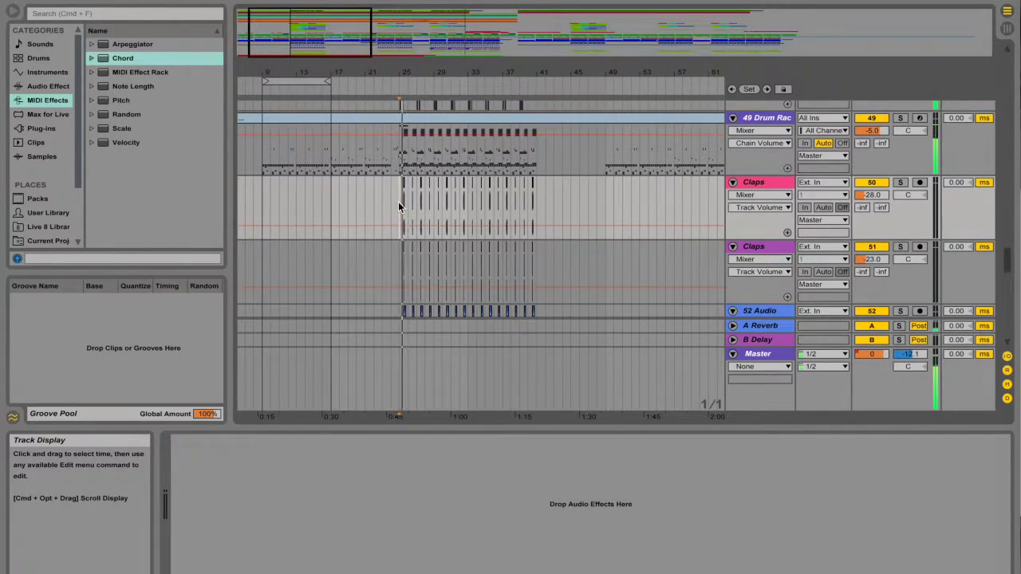